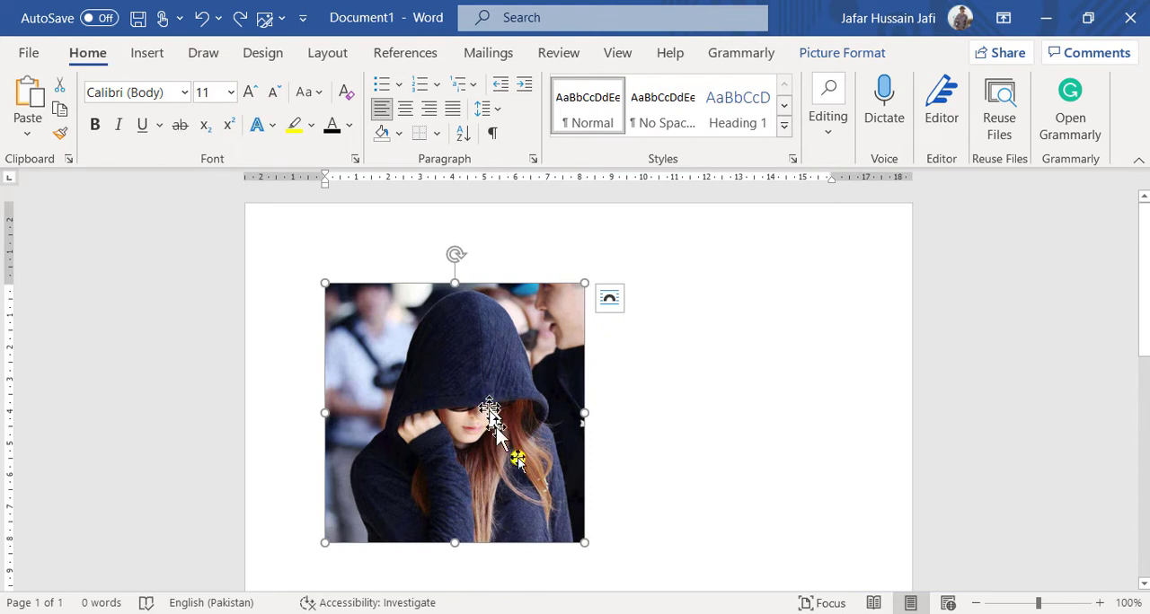
Resize the picture proportionally to about 8.73 cm by 8.73 cm.
drag(584, 541, 521, 479)
drag(514, 427, 490, 405)
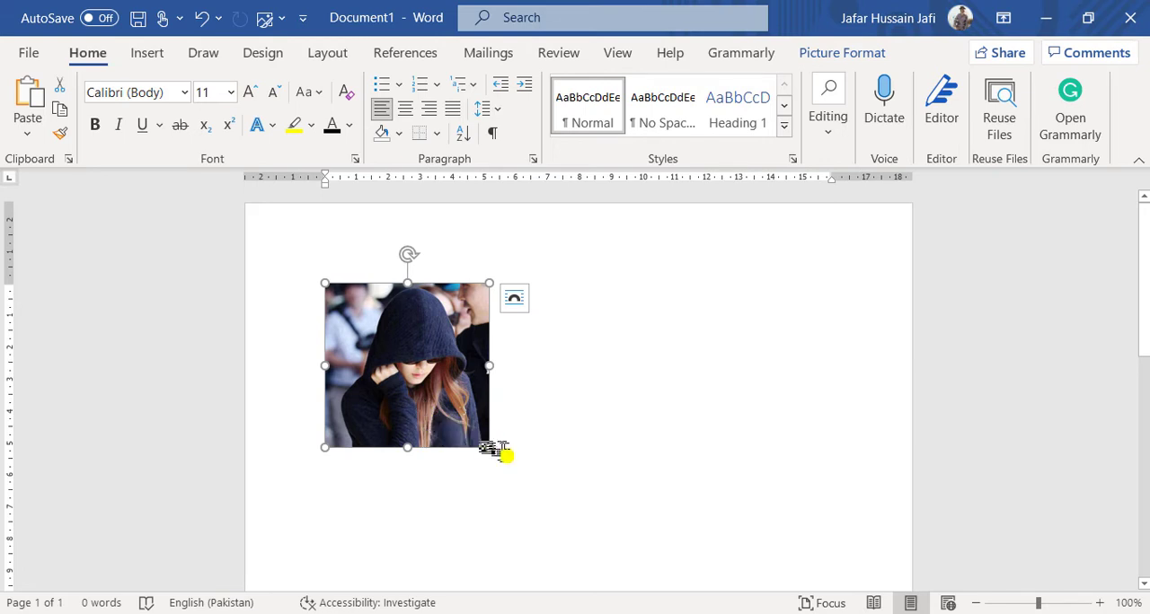
drag(489, 448, 597, 562)
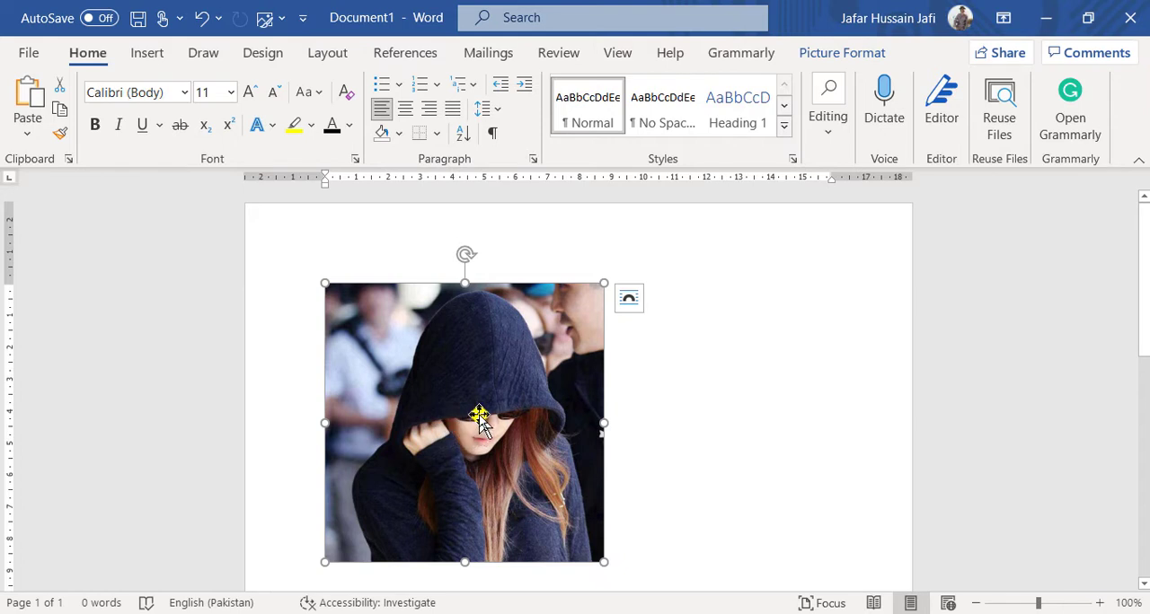
drag(297, 239, 650, 582)
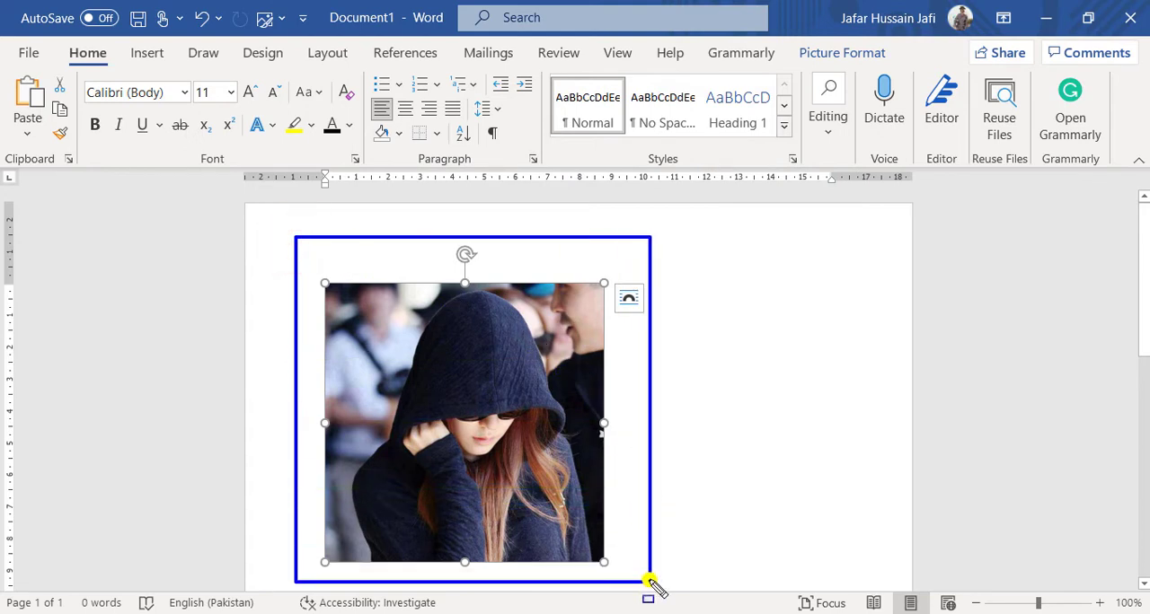
drag(650, 582, 651, 582)
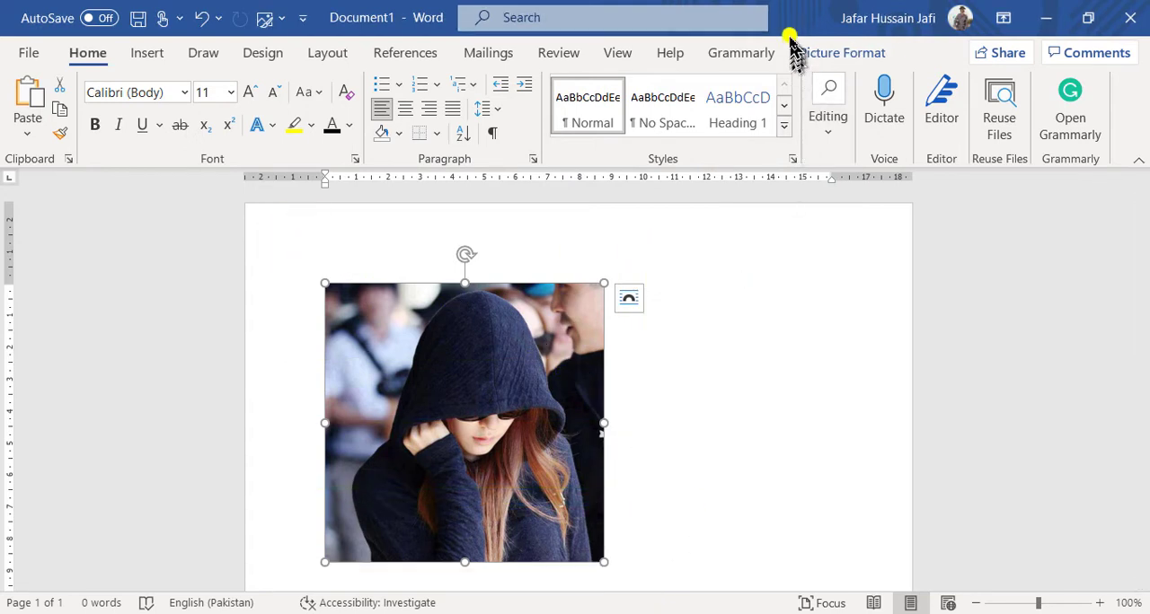
drag(797, 29, 895, 70)
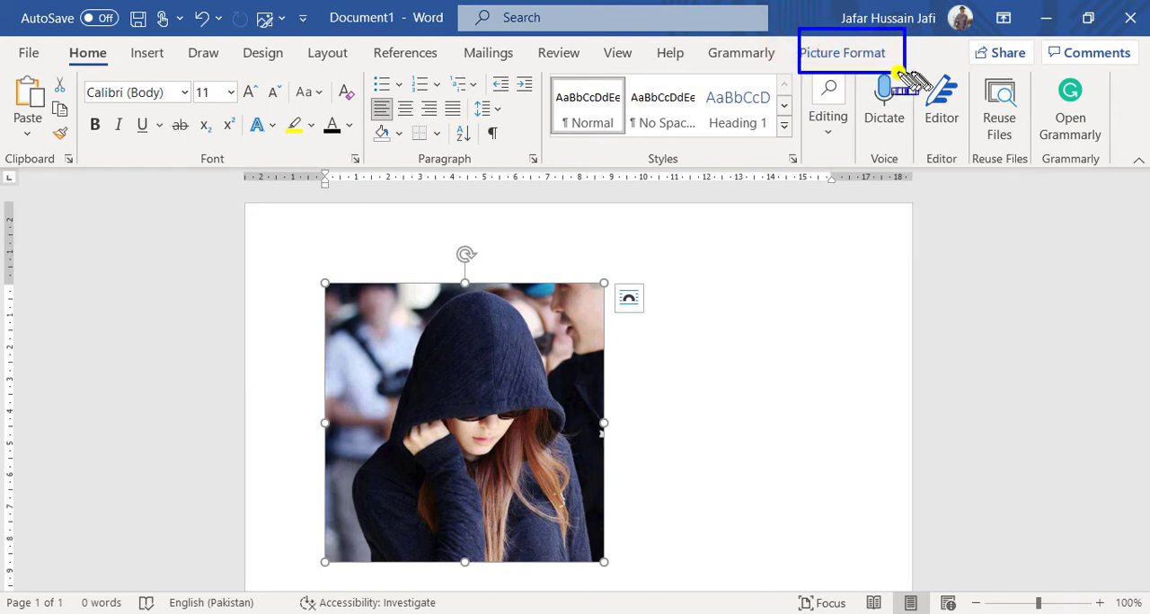
Bring up the formatting tools for the selected picture and review the shapes offered by Crop to Shape.
click(836, 54)
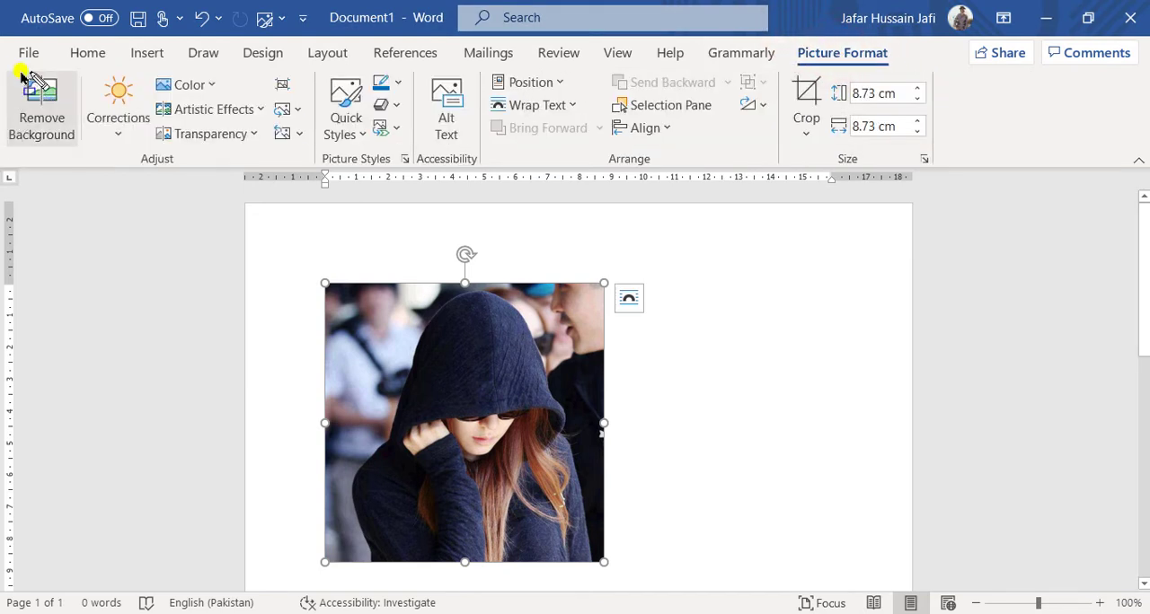
mouse_move(2, 59)
mouse_down()
mouse_move(1027, 167)
mouse_move(1042, 176)
mouse_move(1035, 190)
mouse_up()
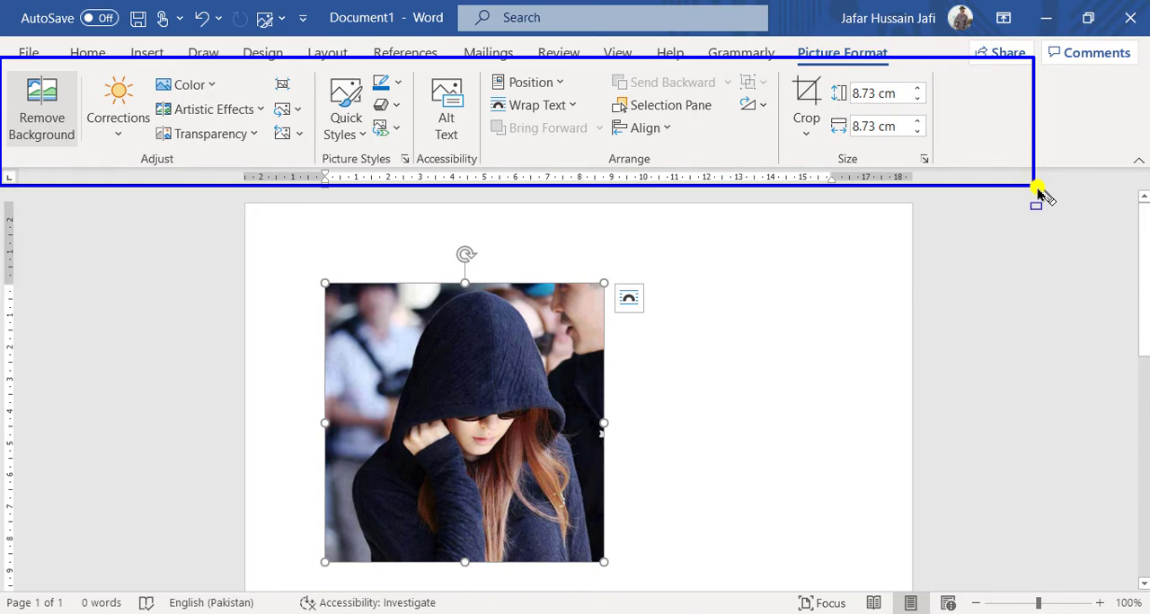
key(Escape)
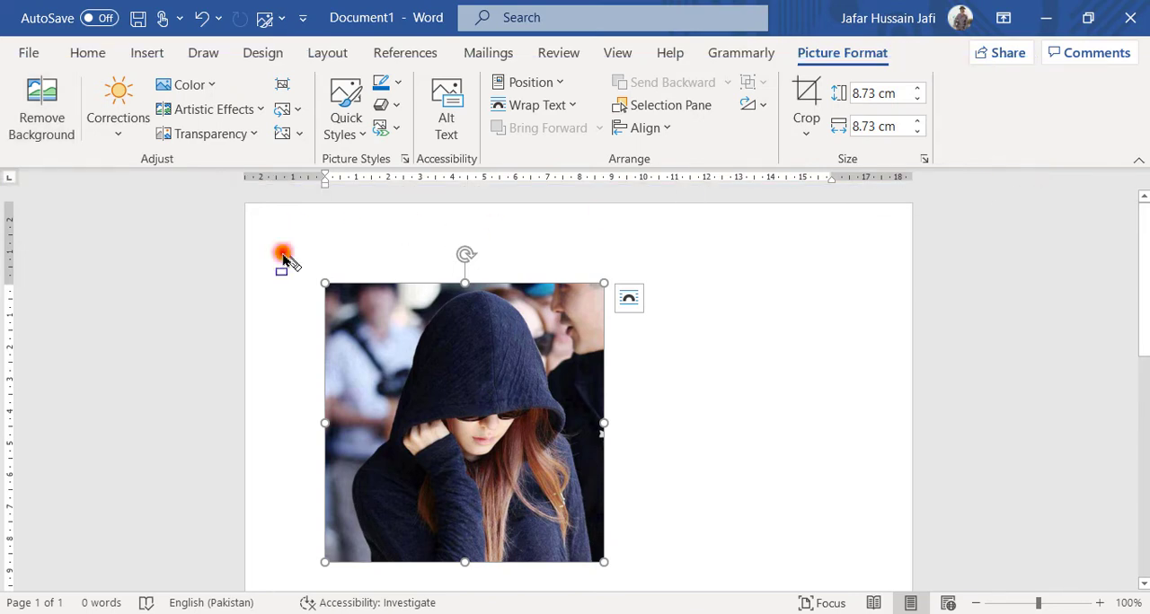
mouse_move(282, 256)
mouse_down()
mouse_move(611, 513)
mouse_move(629, 580)
mouse_move(640, 582)
mouse_up()
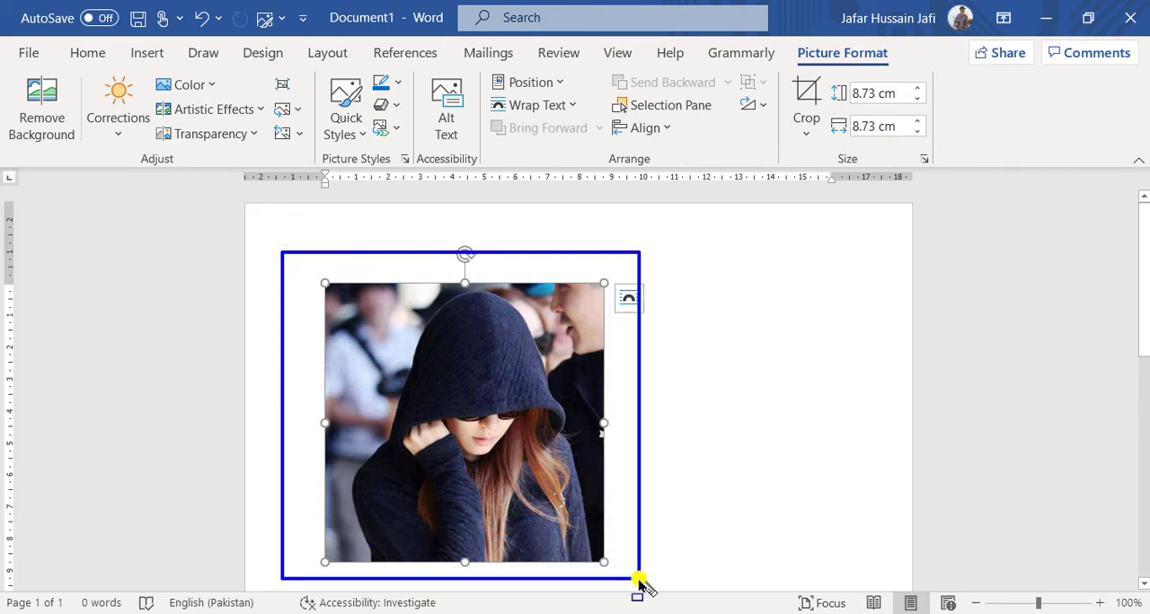
key(Escape)
key(ctrl+shift+r)
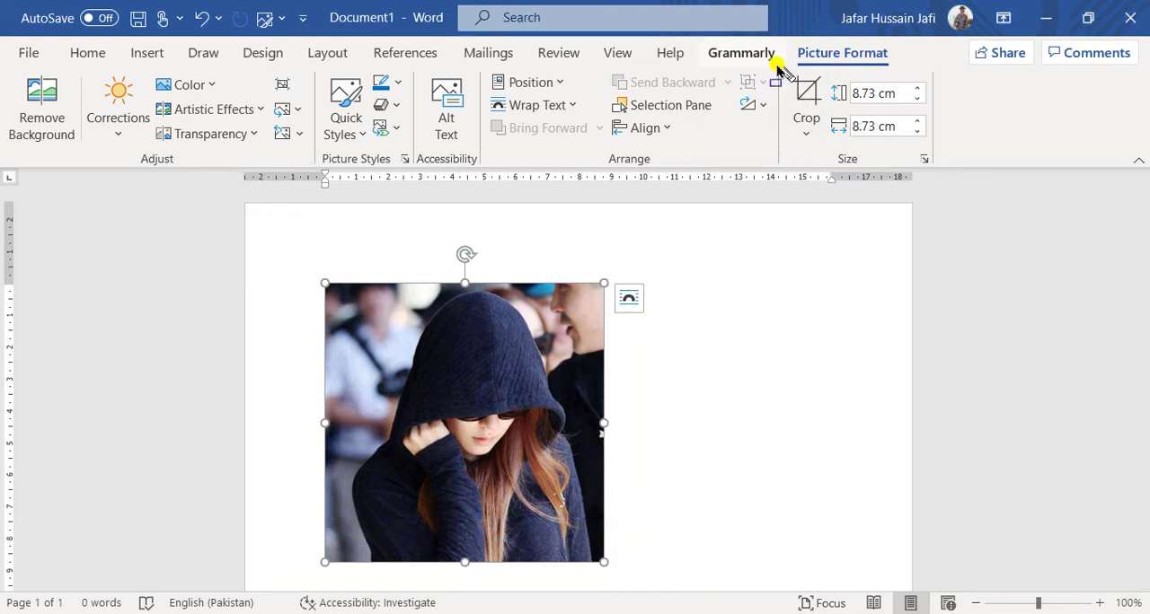
mouse_move(777, 64)
mouse_down()
mouse_move(847, 96)
mouse_move(854, 157)
mouse_move(845, 146)
mouse_move(834, 157)
mouse_up()
key(Escape)
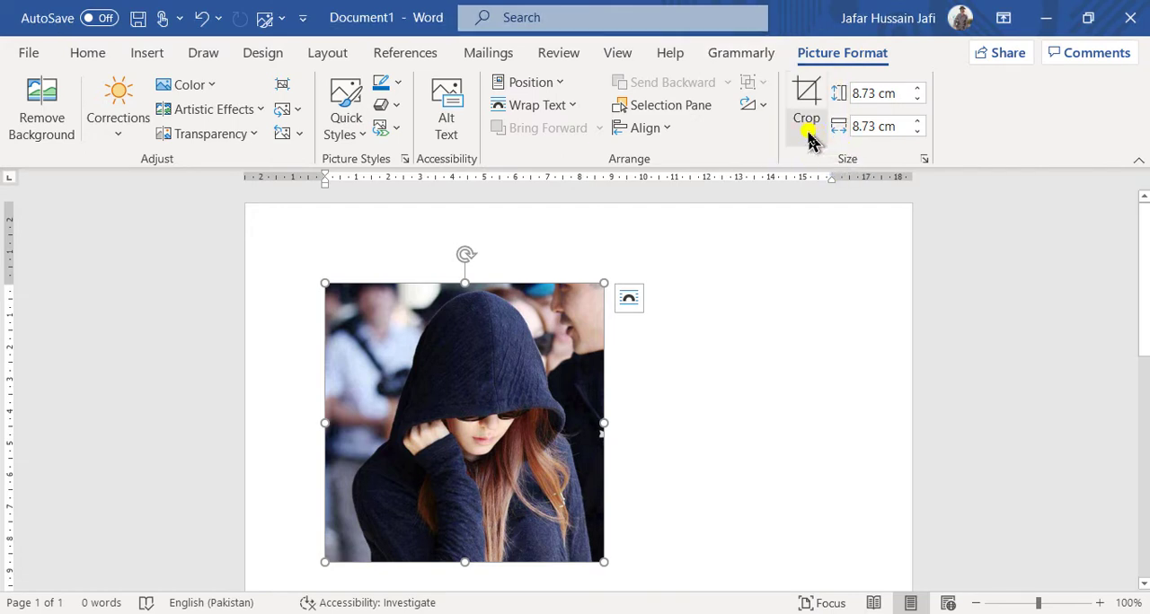
click(807, 130)
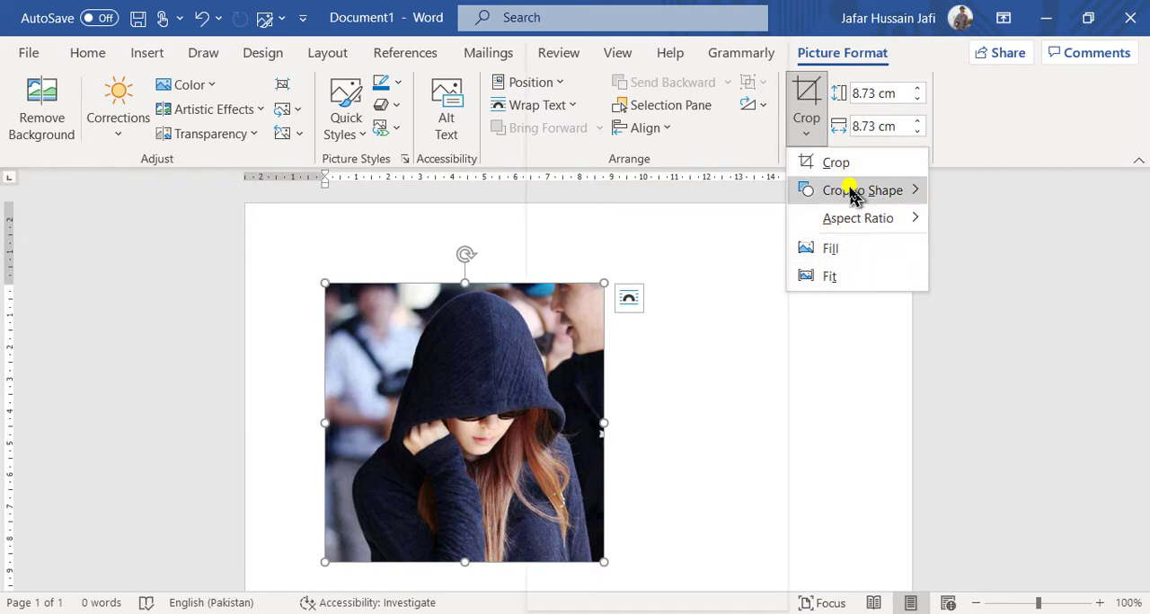
mouse_move(852, 196)
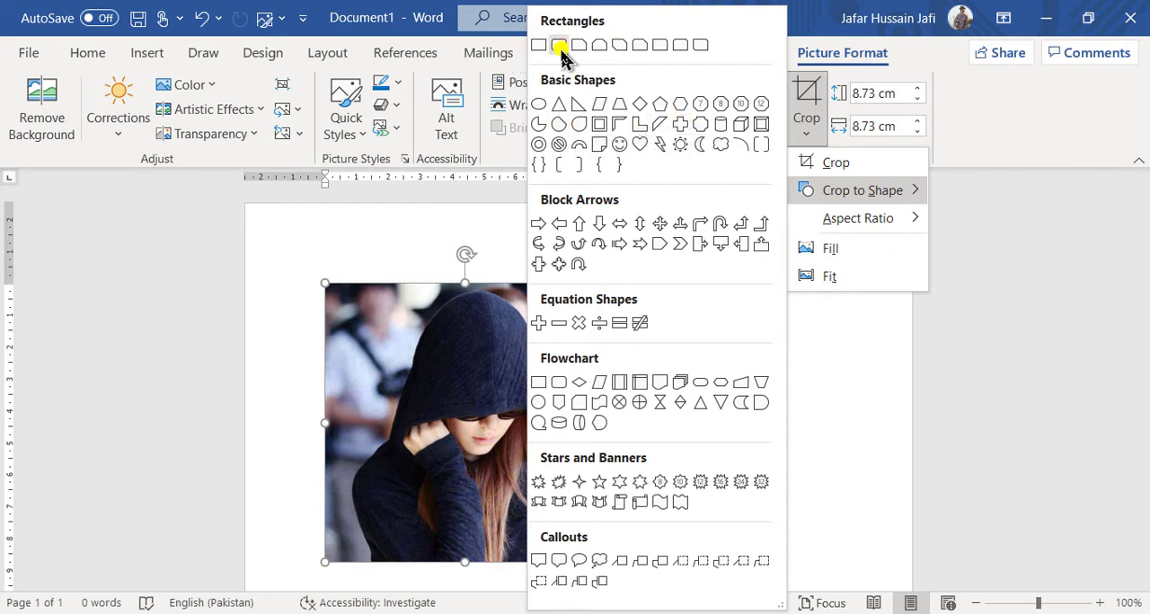
mouse_move(535, 13)
mouse_down()
mouse_move(802, 510)
mouse_move(779, 609)
mouse_move(780, 598)
mouse_up()
key(Escape)
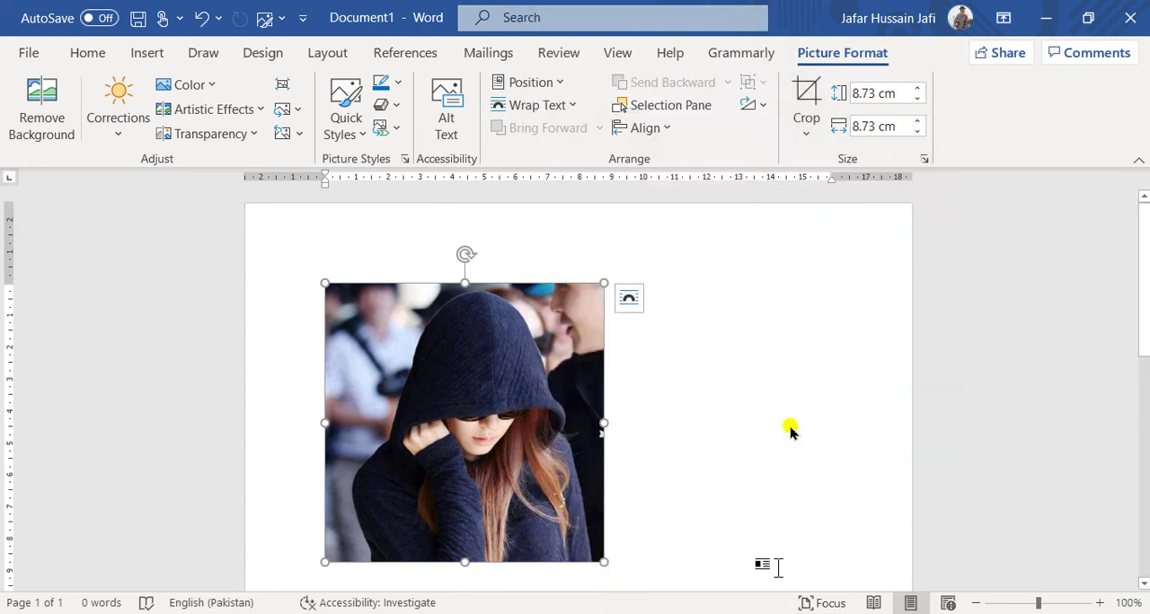
Crop the picture to the Teardrop basic shape.
click(805, 124)
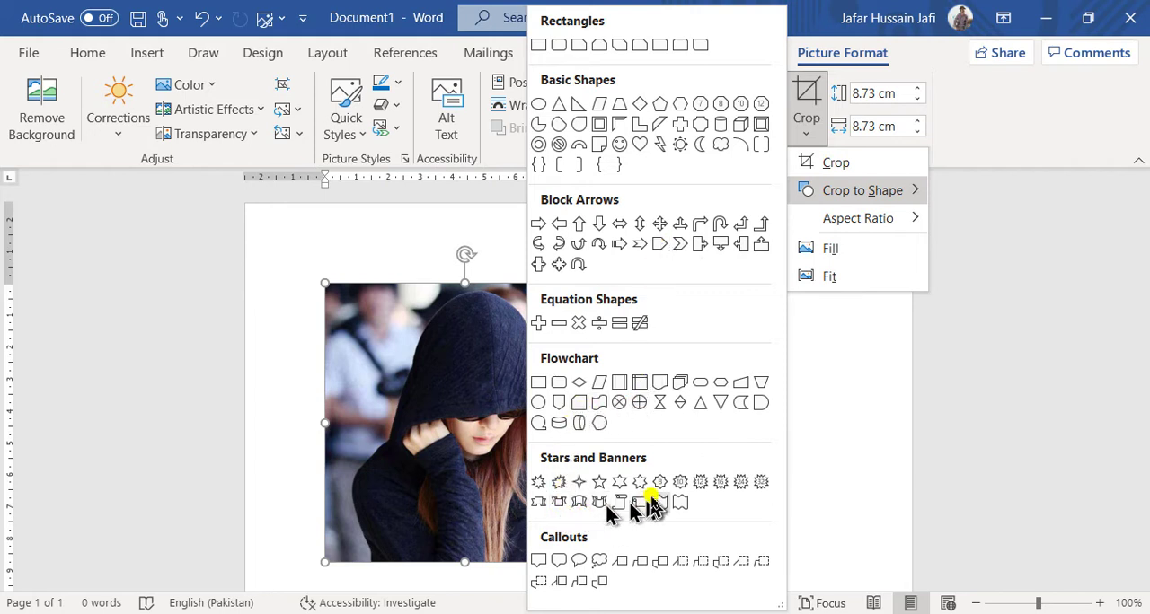
click(578, 126)
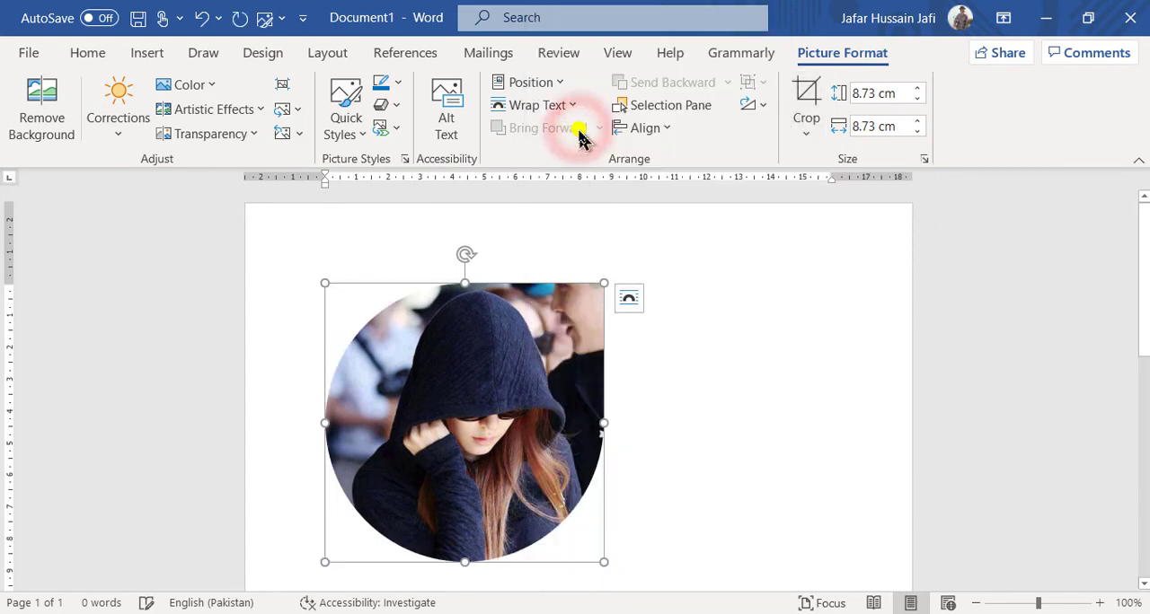
mouse_move(279, 247)
mouse_down()
mouse_move(452, 288)
mouse_move(655, 488)
mouse_move(659, 585)
mouse_up()
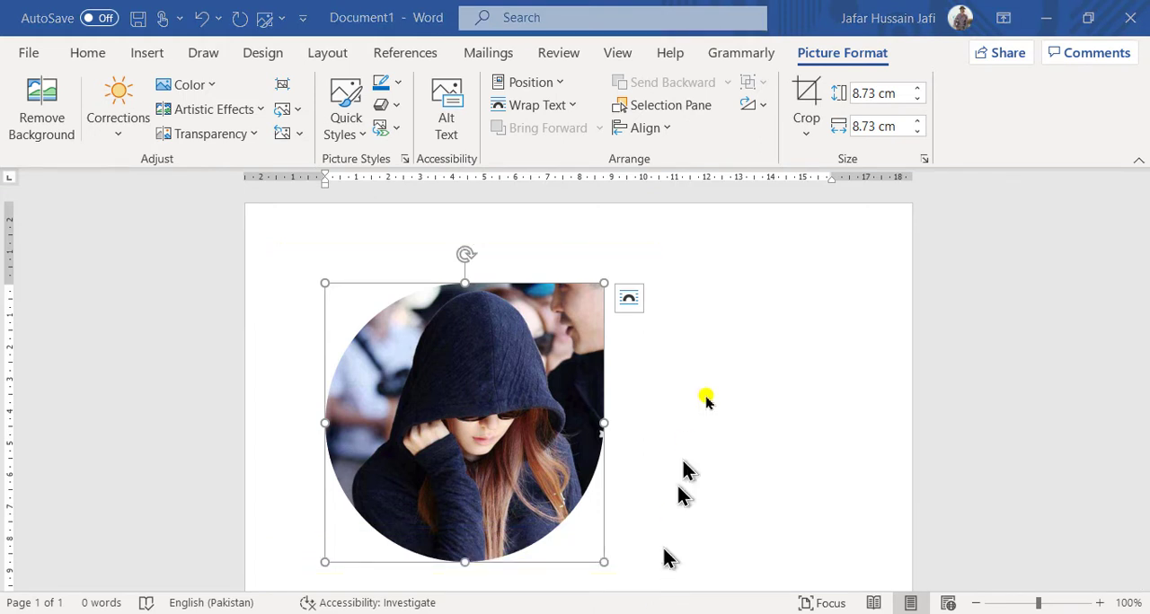
Crop the picture to the Pentagon block arrow, then replace that with the Notched Right block arrow.
click(809, 137)
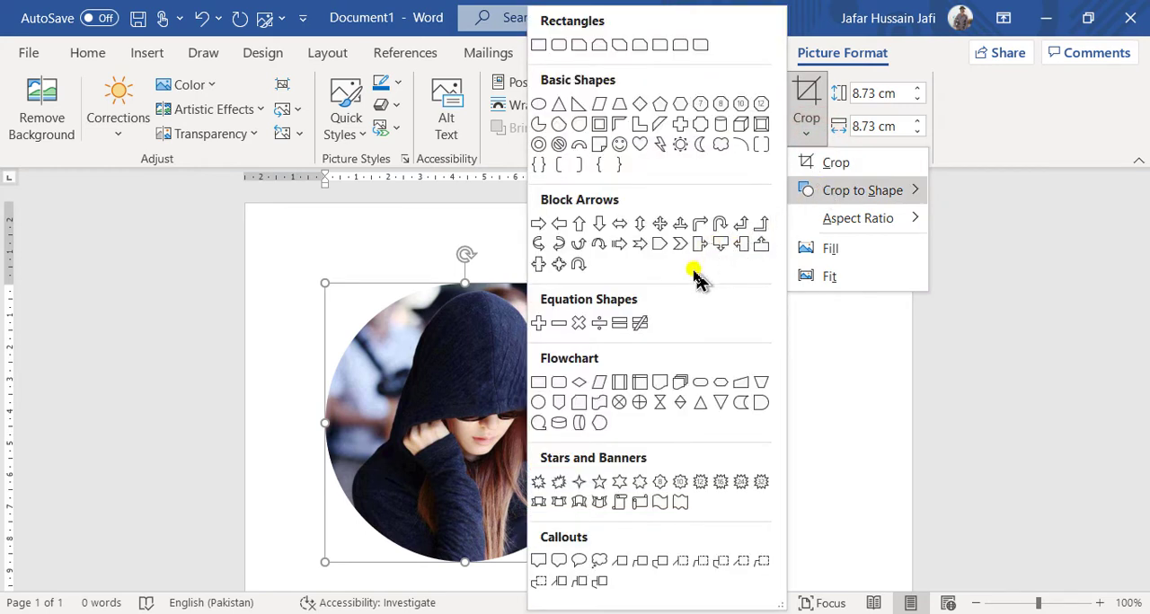
click(655, 250)
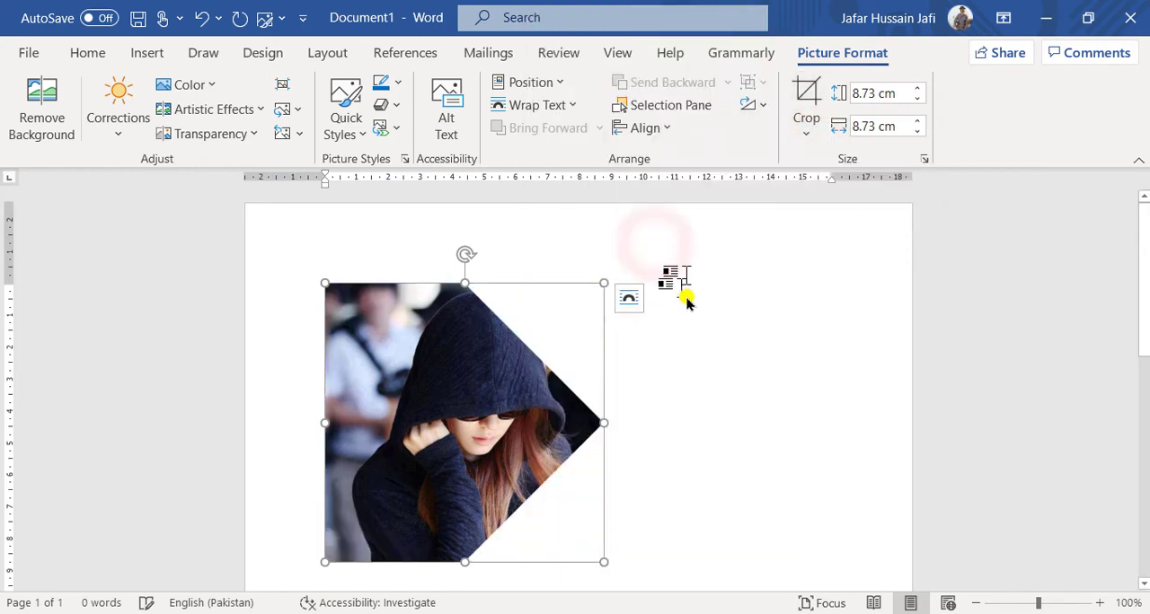
click(813, 136)
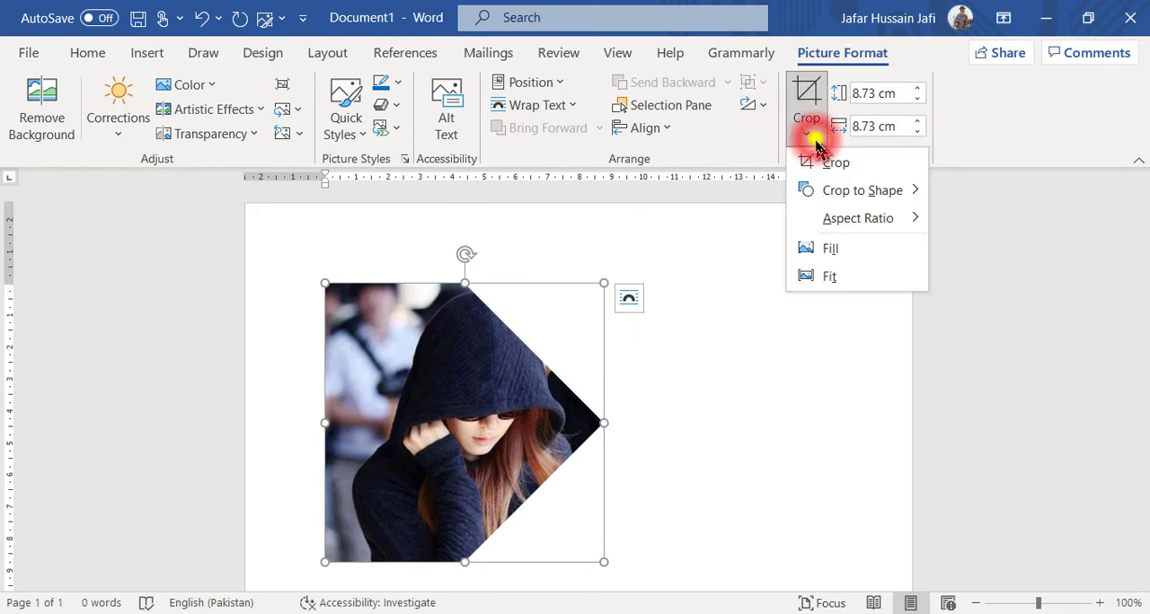
mouse_move(808, 192)
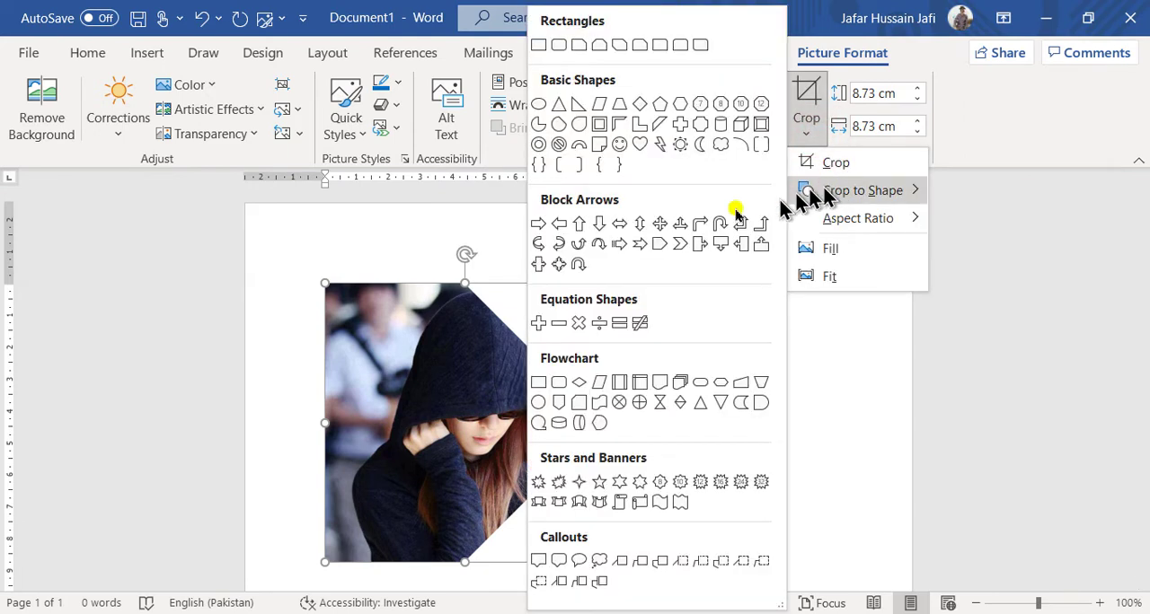
click(640, 243)
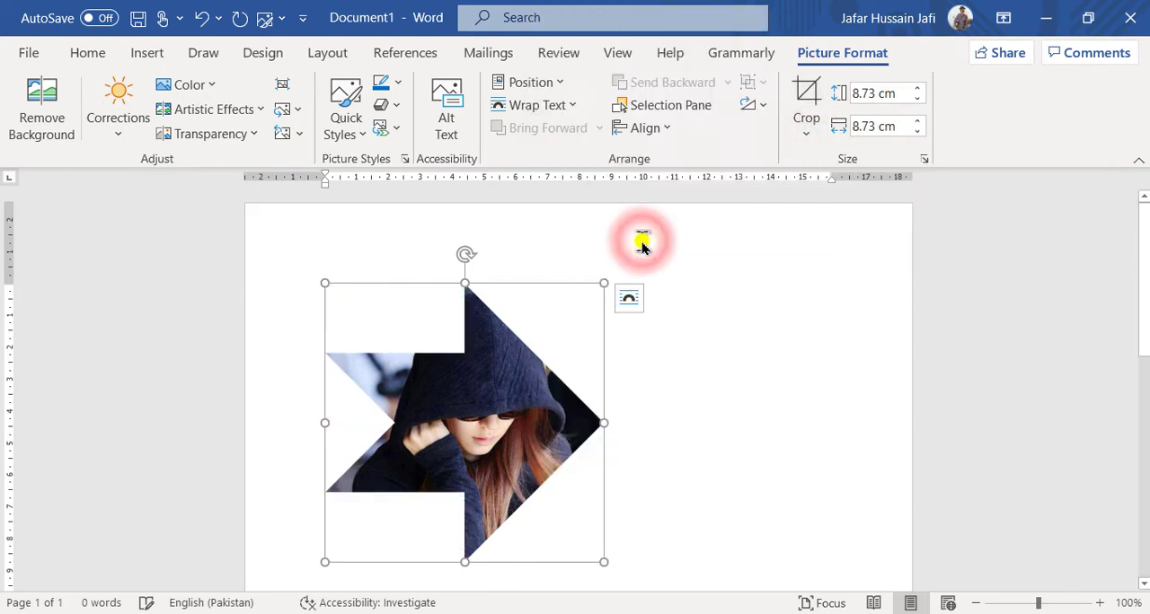
Crop the picture to the Flowchart Delay shape, then change it to the Wave banner shape.
click(804, 135)
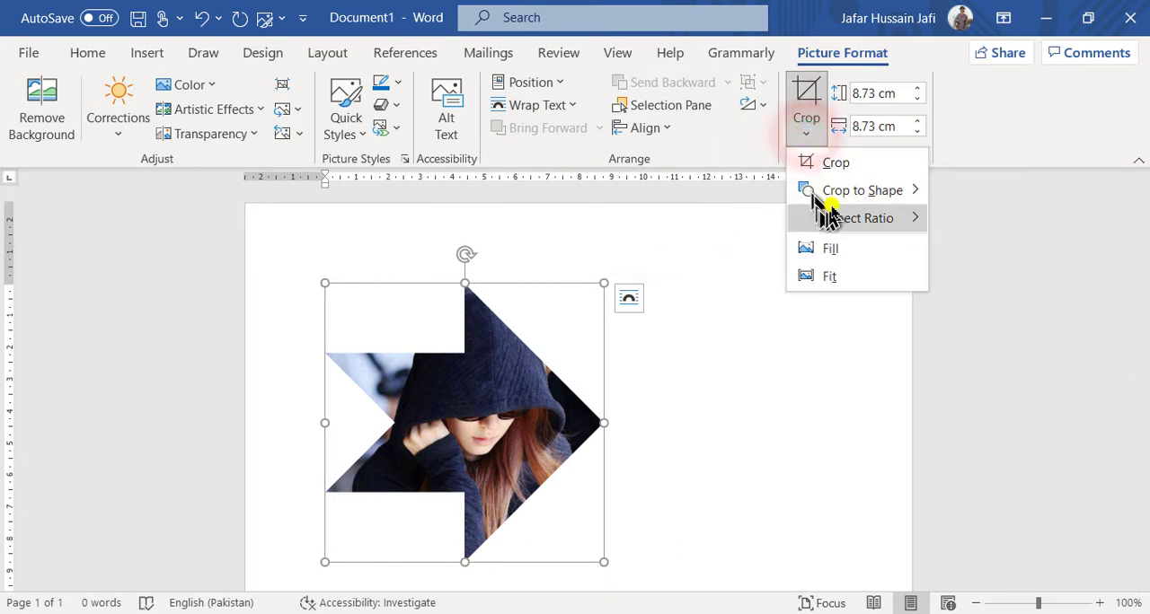
mouse_move(852, 199)
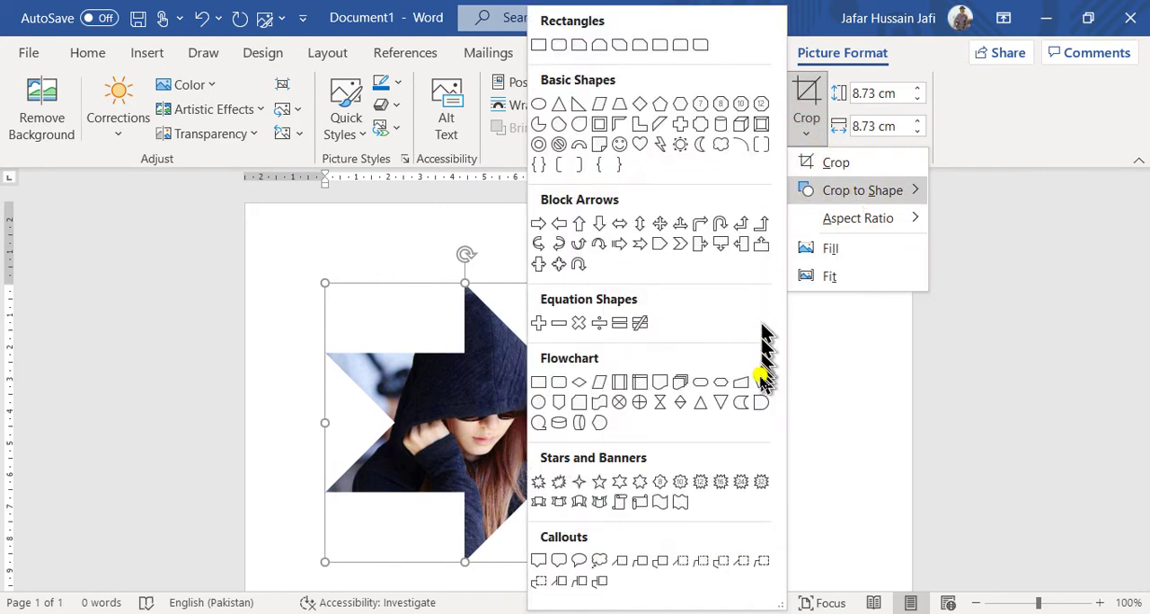
click(761, 403)
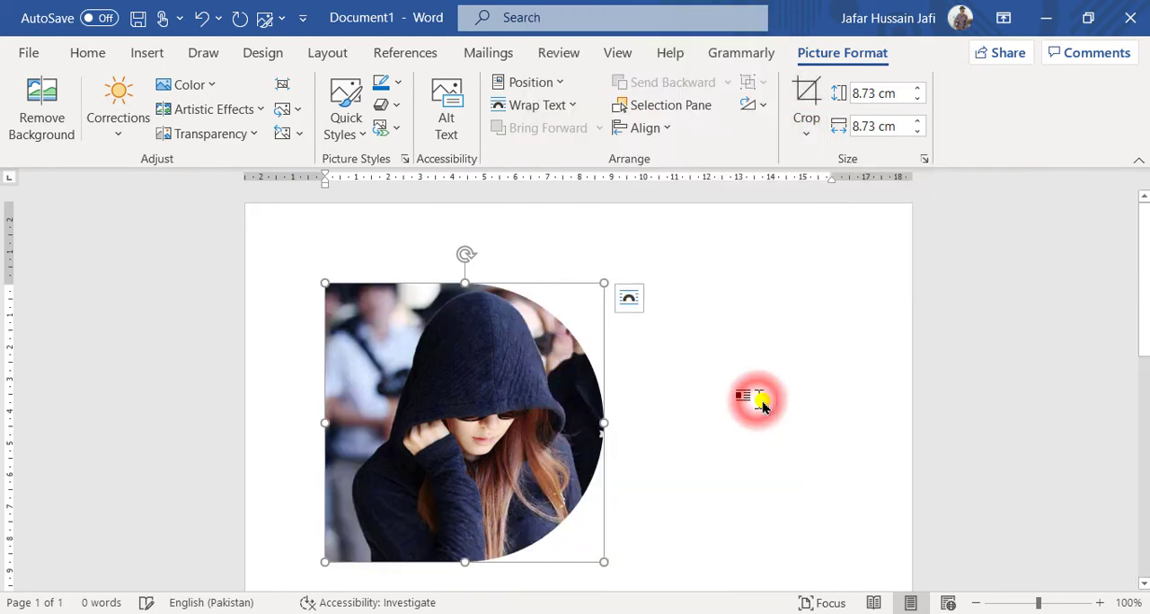
click(806, 135)
mouse_move(831, 192)
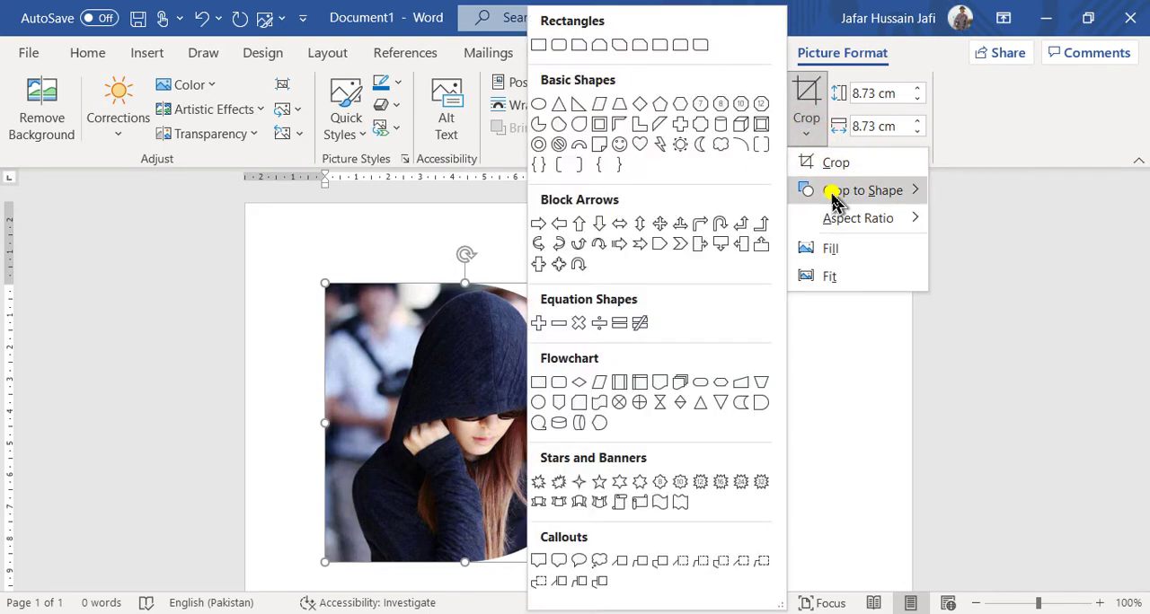
click(661, 504)
Crop the picture to a 5-point star, then switch the crop to the 16-point star.
click(809, 131)
mouse_move(876, 198)
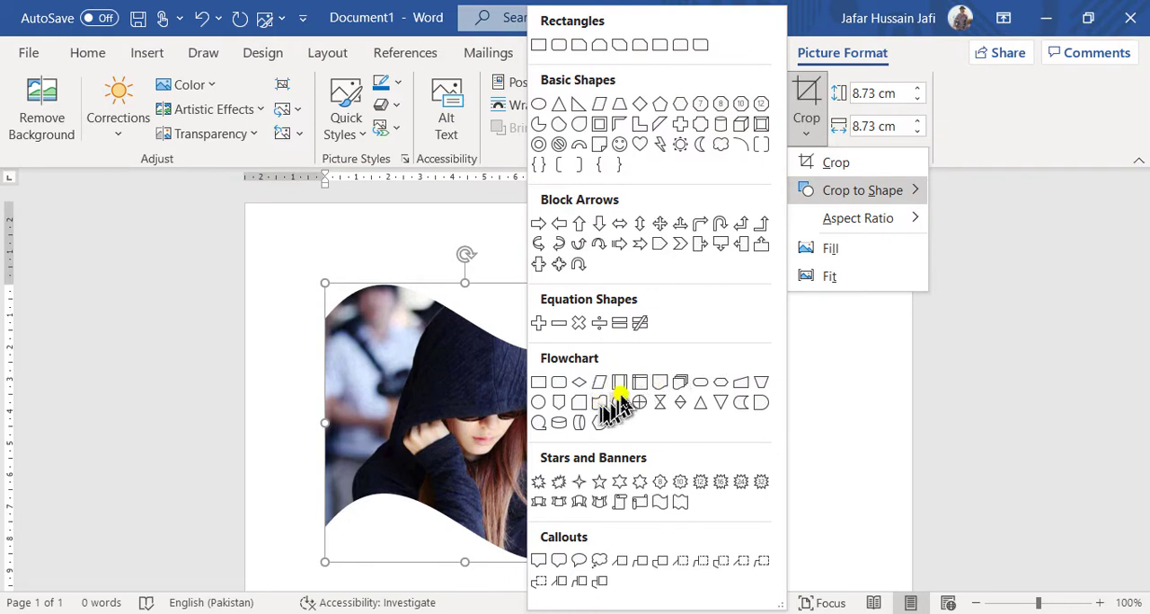
click(598, 485)
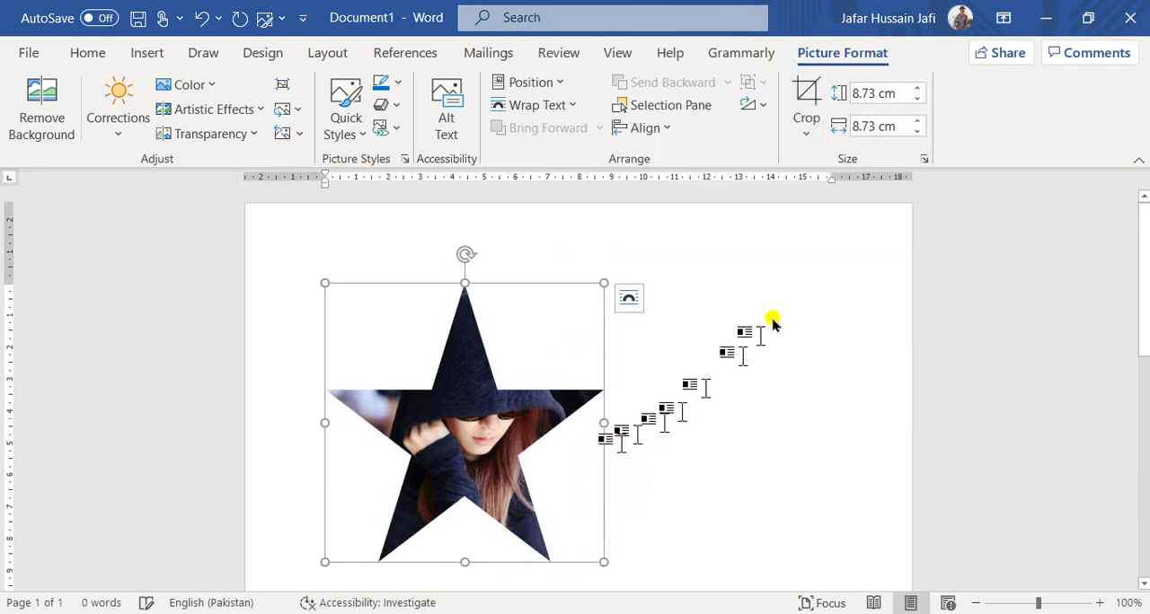
click(806, 131)
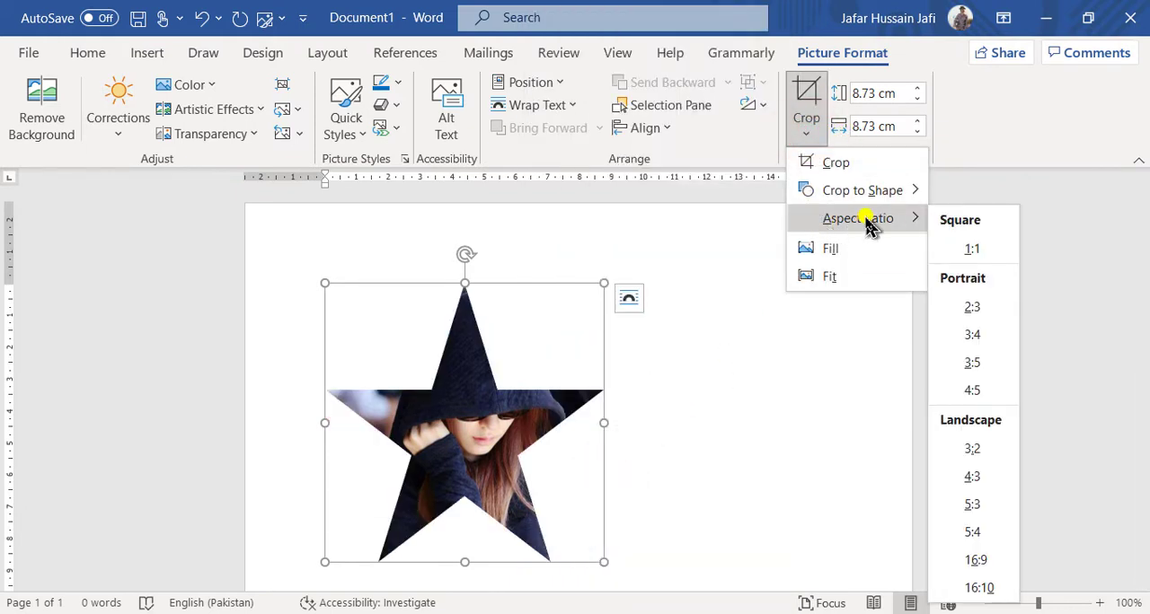
mouse_move(867, 191)
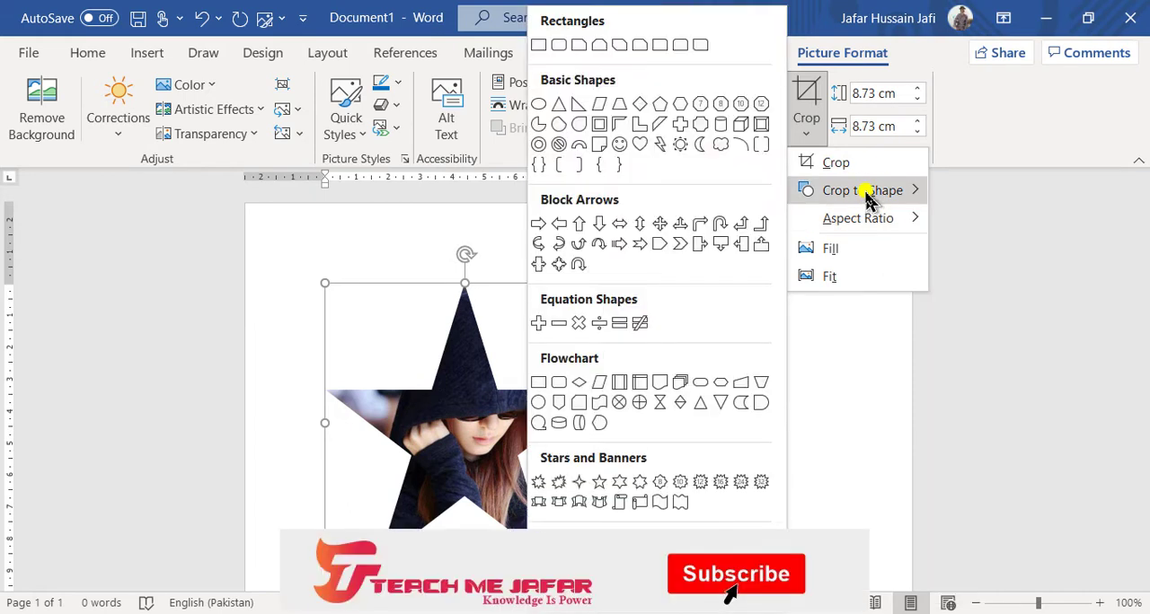
click(720, 485)
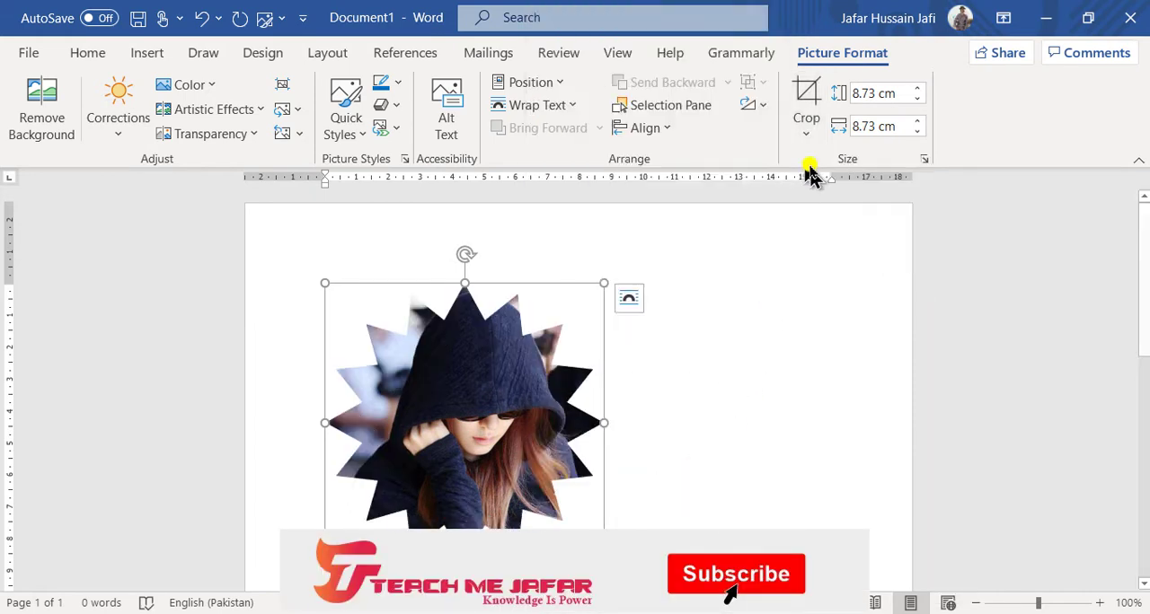
Crop the picture back to the plain Rectangle shape.
click(810, 136)
click(827, 191)
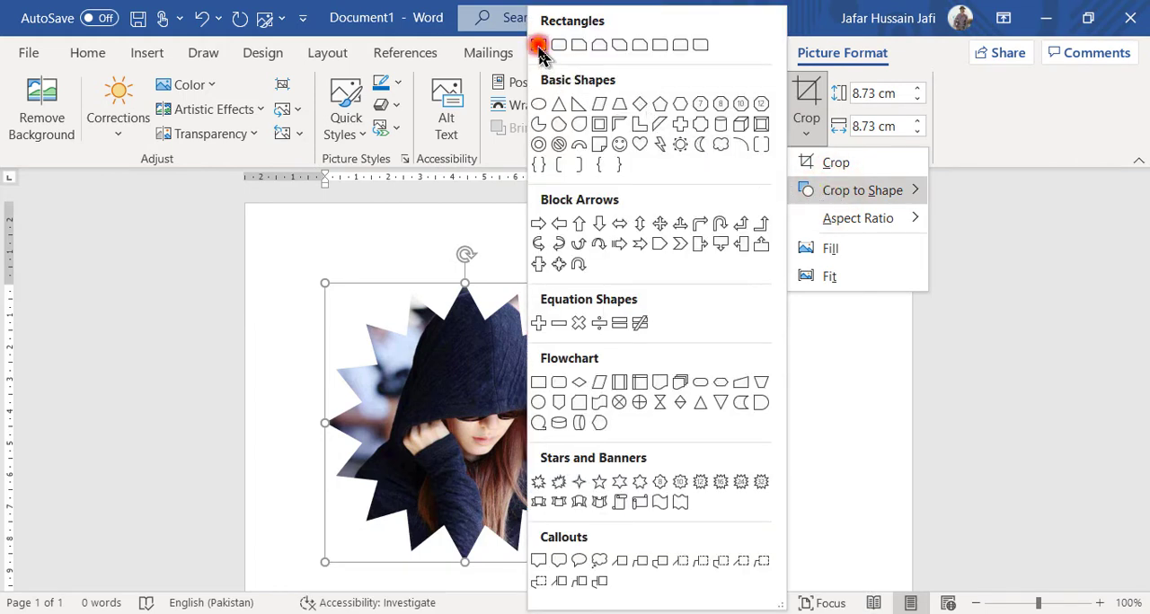
click(538, 45)
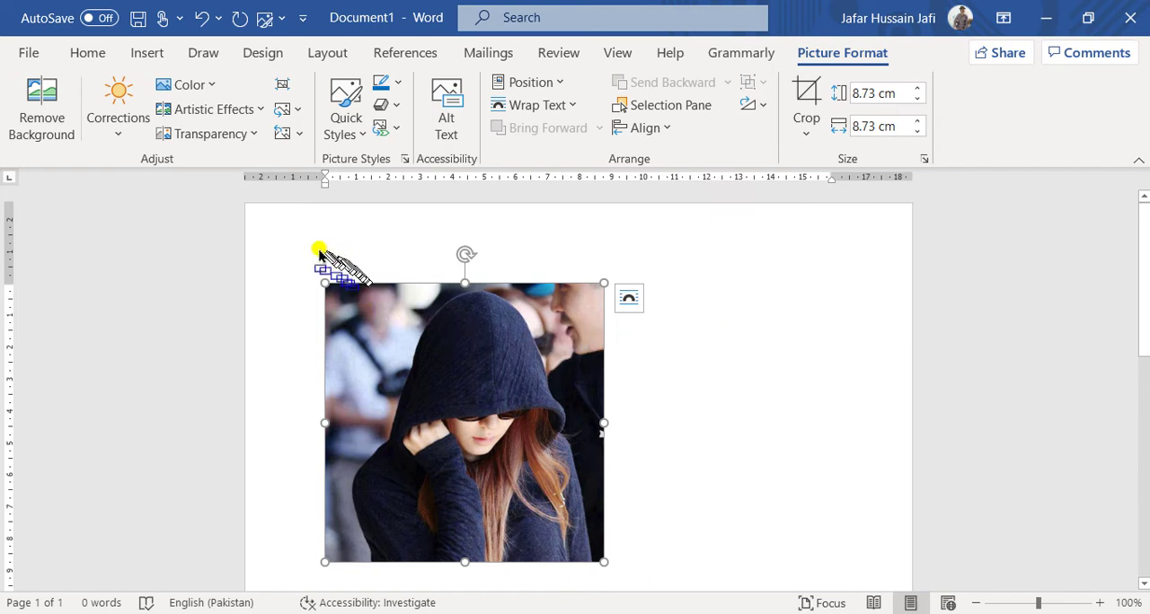
drag(315, 249, 626, 582)
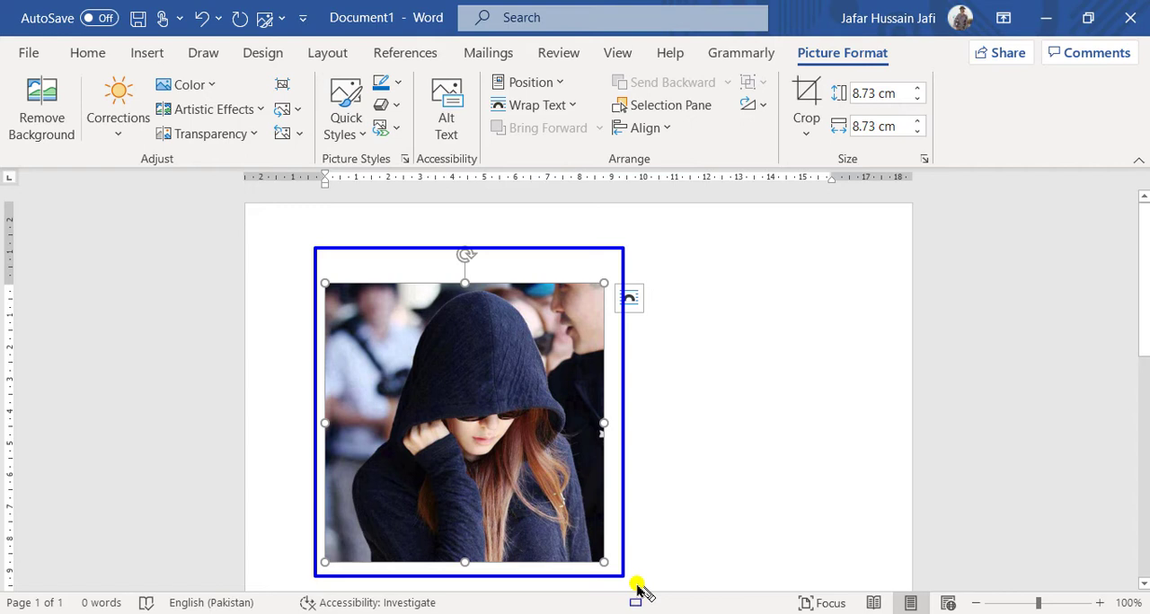
drag(638, 589, 636, 577)
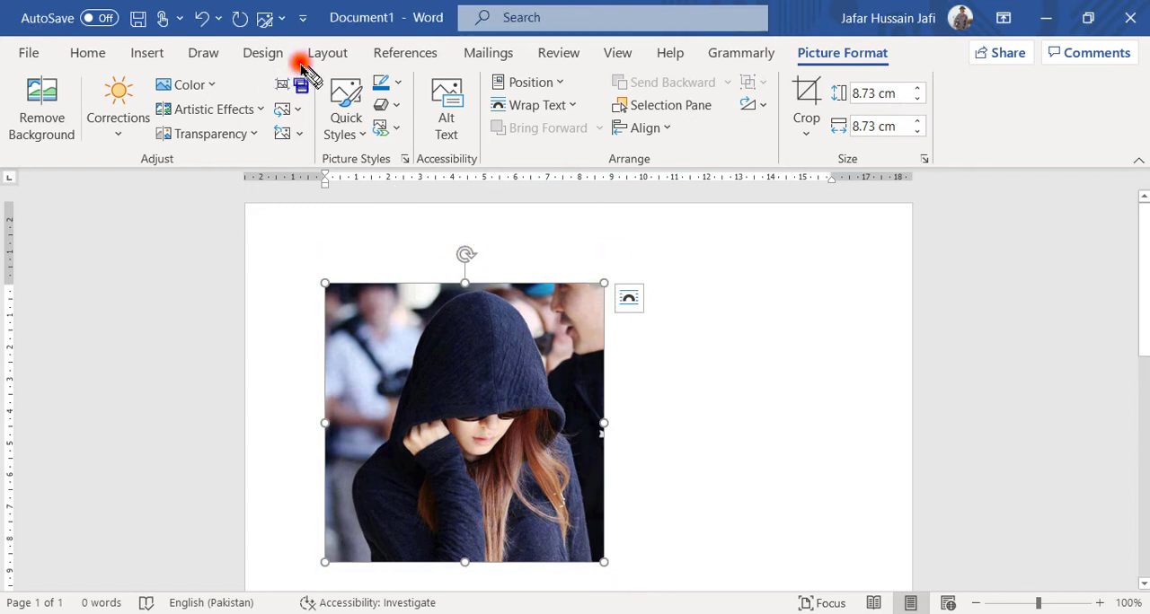
Convert the picture to the SmartArt layout with a text square overlapping the picture's lower corner, then undo the conversion.
mouse_move(301, 63)
mouse_down()
mouse_move(414, 122)
mouse_move(429, 180)
mouse_up()
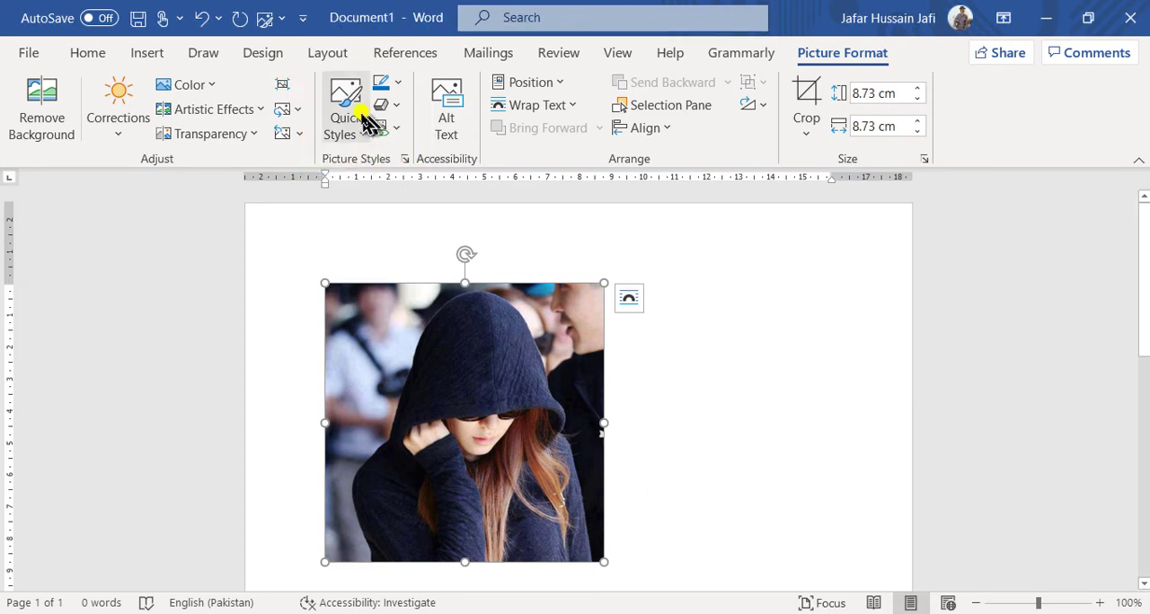
drag(371, 115, 406, 145)
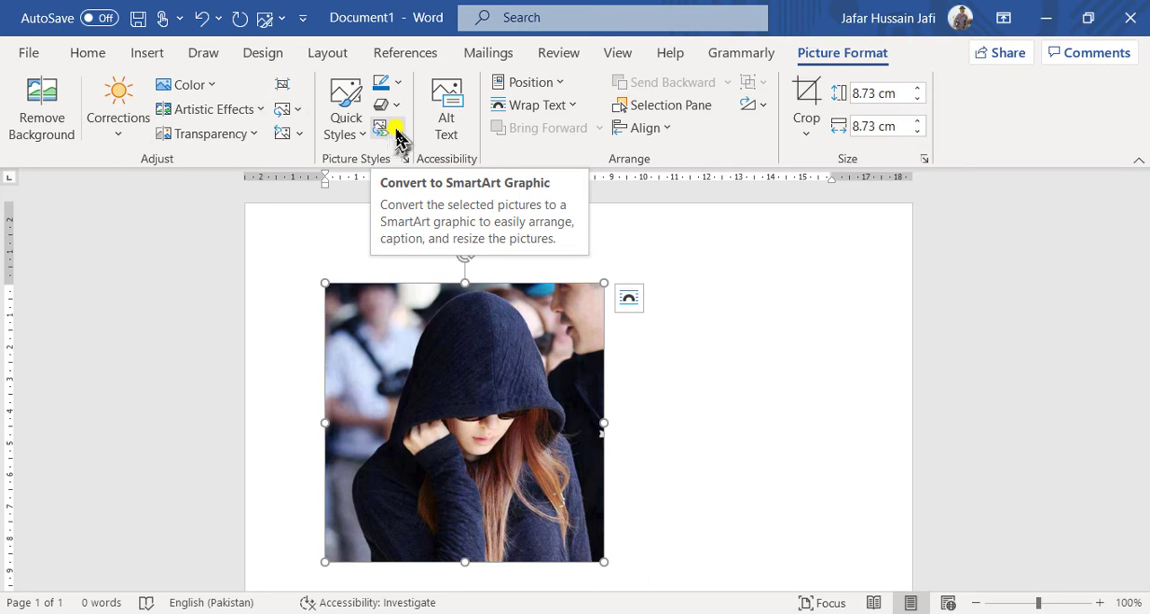
click(388, 131)
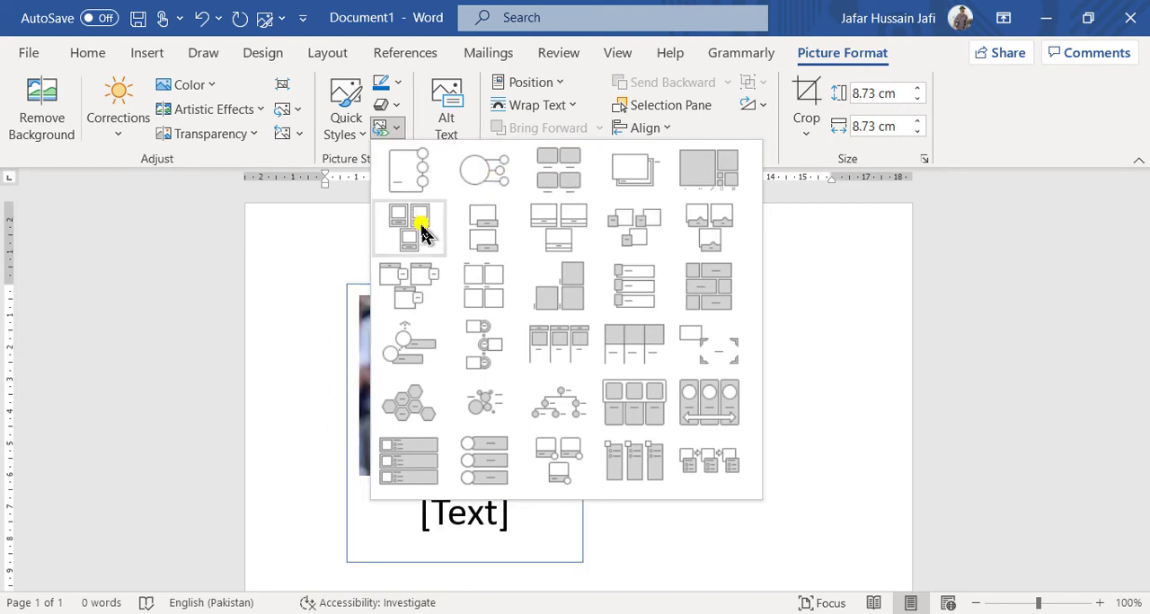
click(626, 239)
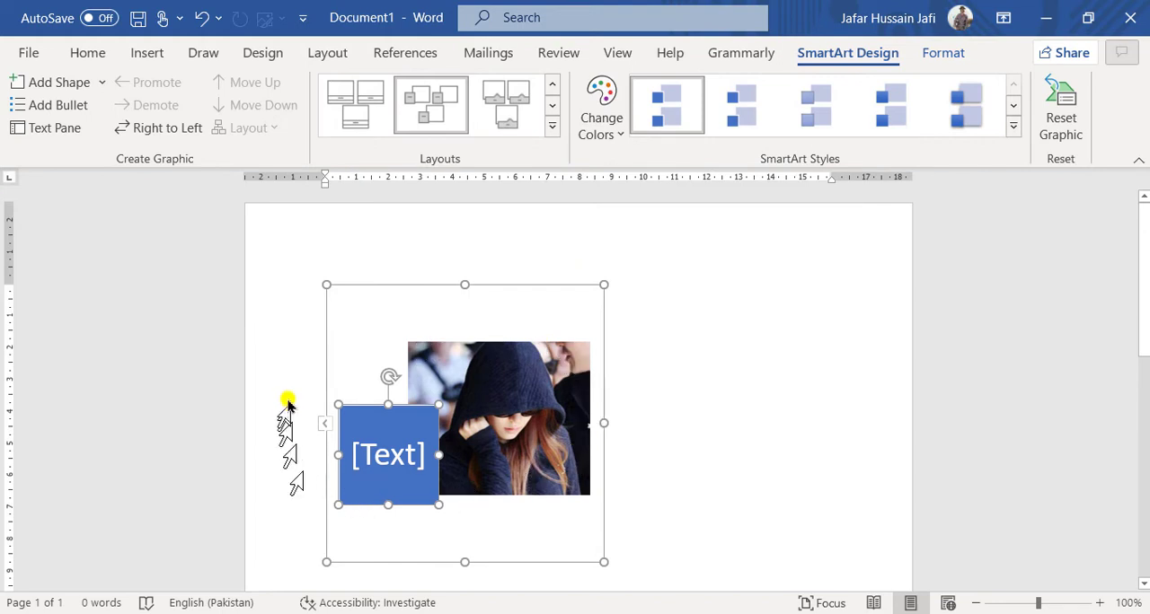
mouse_move(274, 267)
mouse_down()
mouse_move(698, 553)
mouse_move(673, 583)
mouse_up()
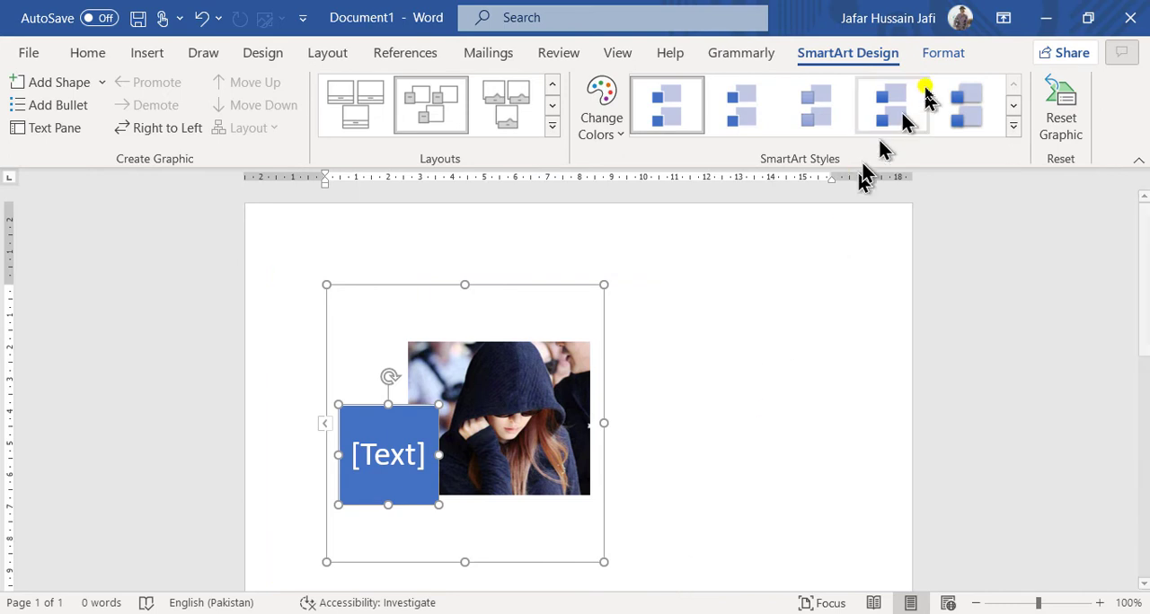
click(528, 422)
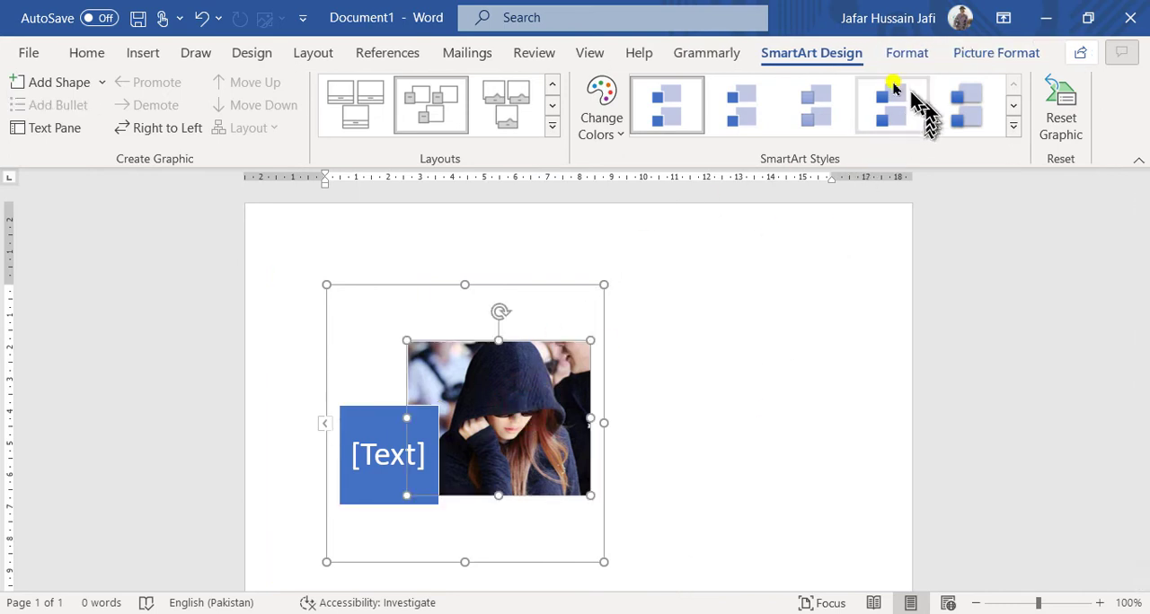
click(998, 63)
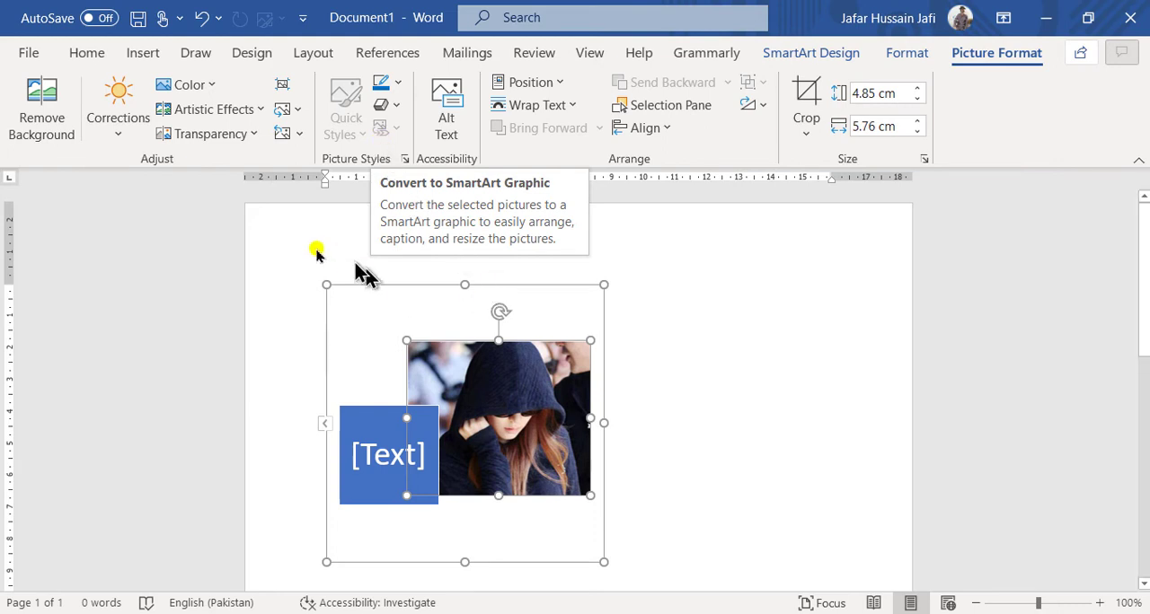
drag(275, 251, 657, 595)
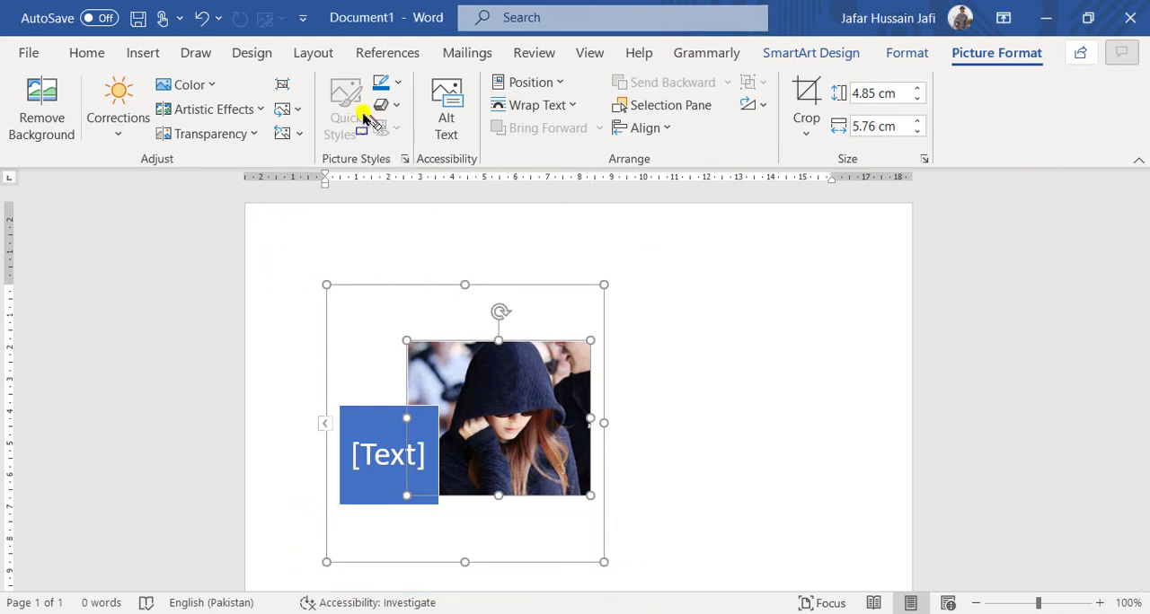
mouse_move(365, 109)
mouse_down()
mouse_move(430, 144)
mouse_move(417, 146)
mouse_up()
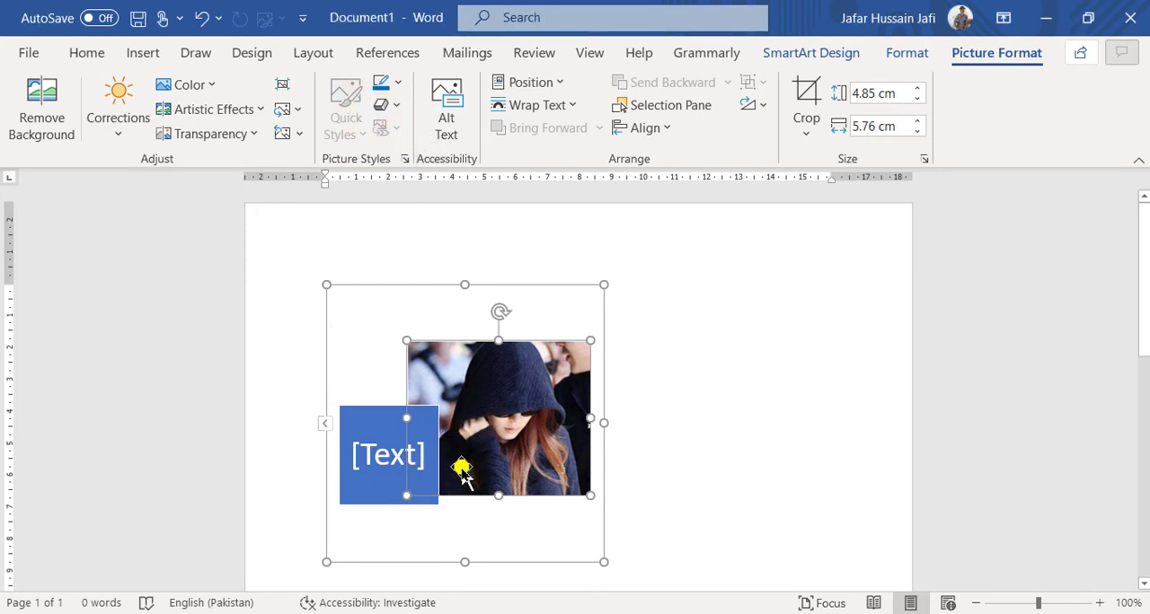
key(ctrl+z)
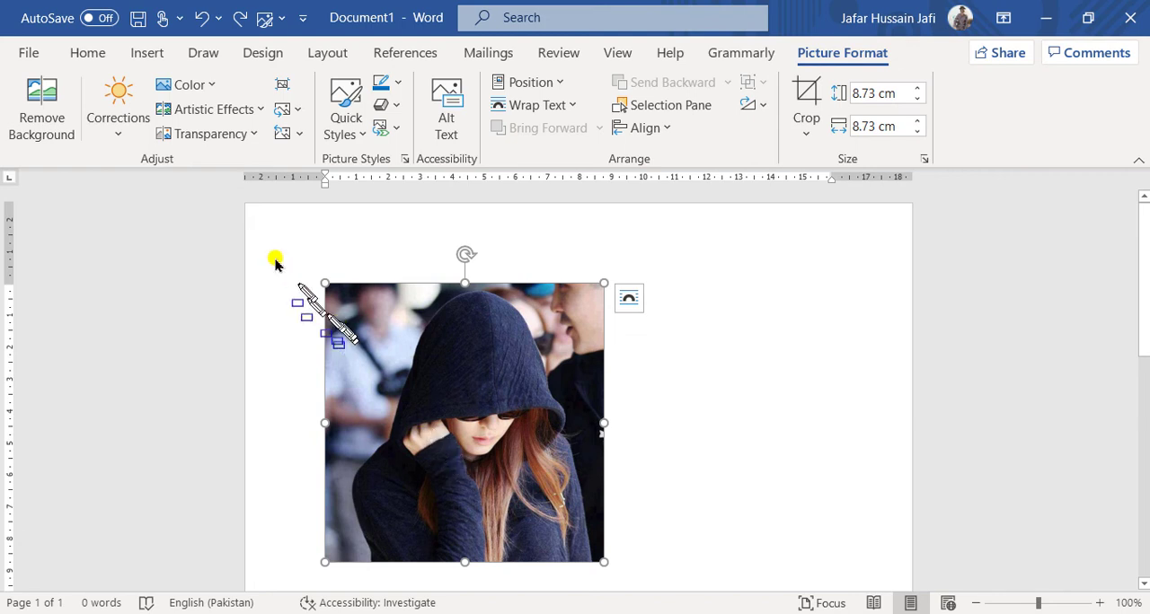
Convert the picture to the hierarchy SmartArt layout with a circular picture and text beside it, then undo the conversion.
mouse_move(282, 235)
mouse_down()
mouse_move(629, 503)
mouse_move(649, 583)
mouse_up()
click(388, 126)
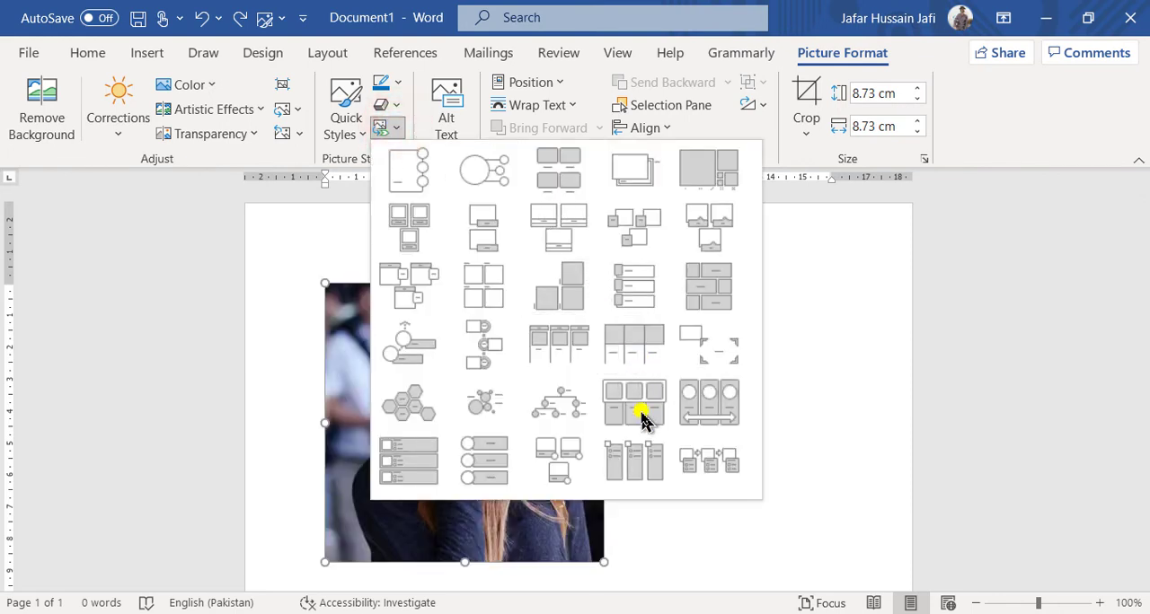
click(422, 465)
click(388, 125)
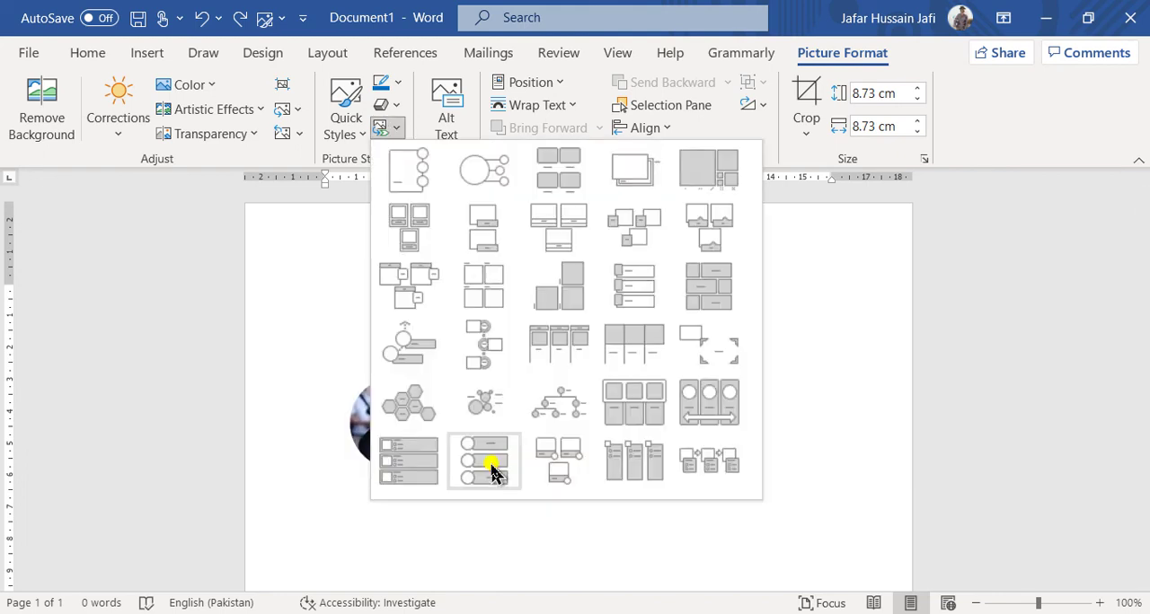
click(566, 404)
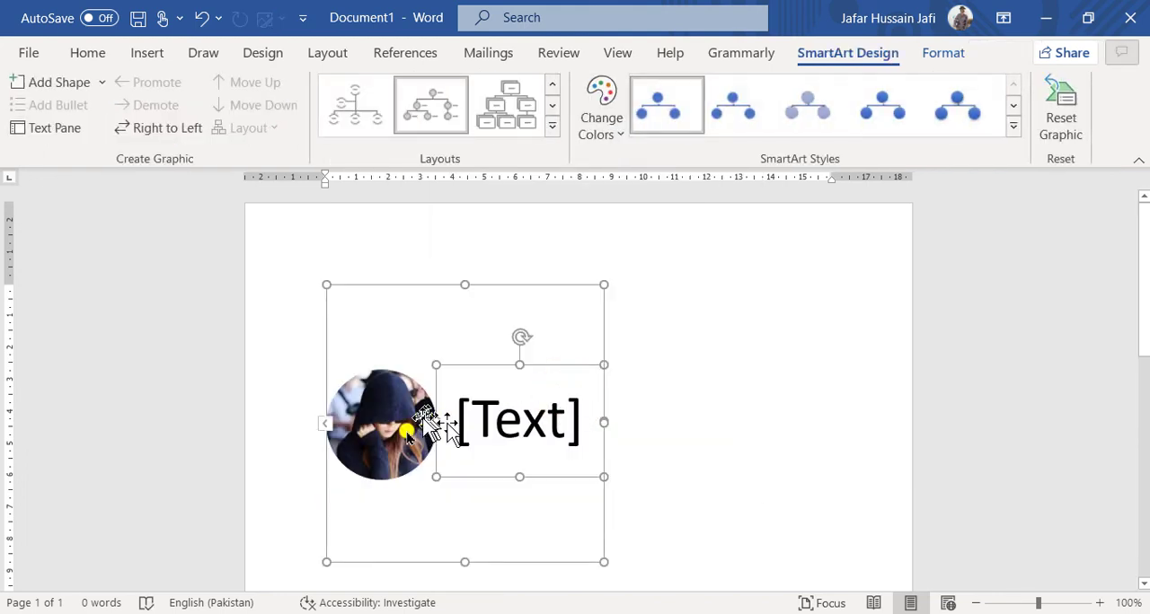
click(527, 453)
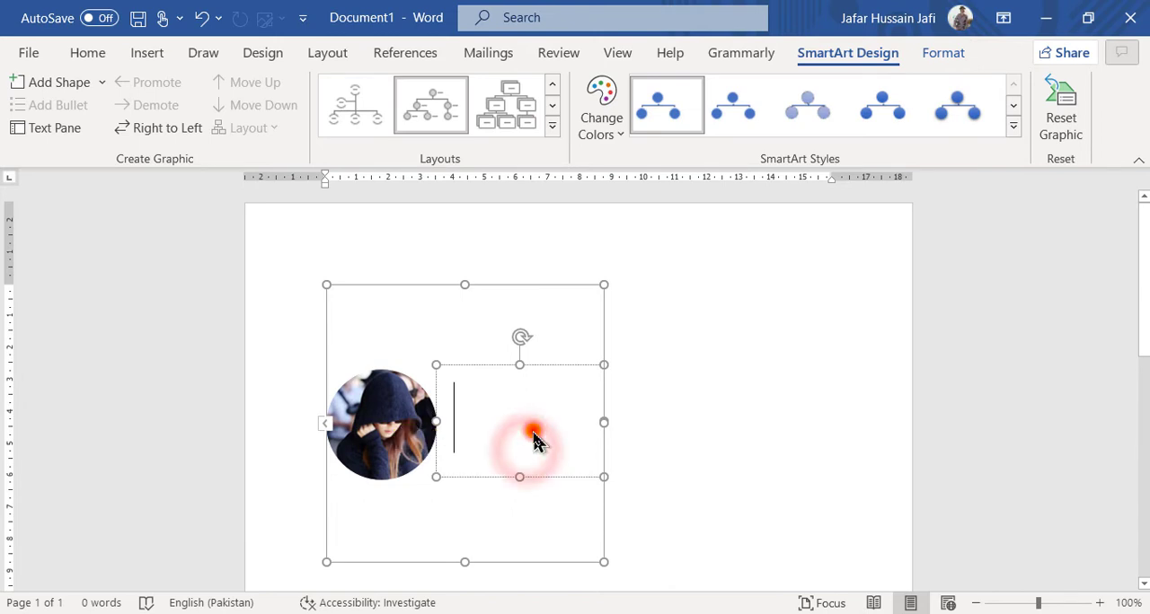
click(533, 433)
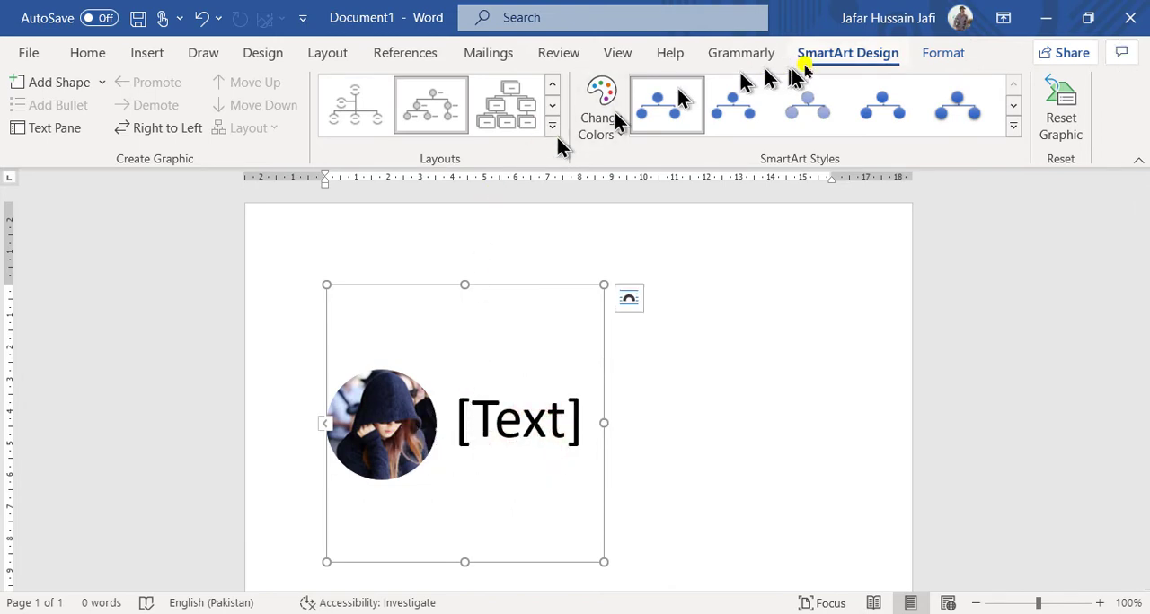
key(ctrl+z)
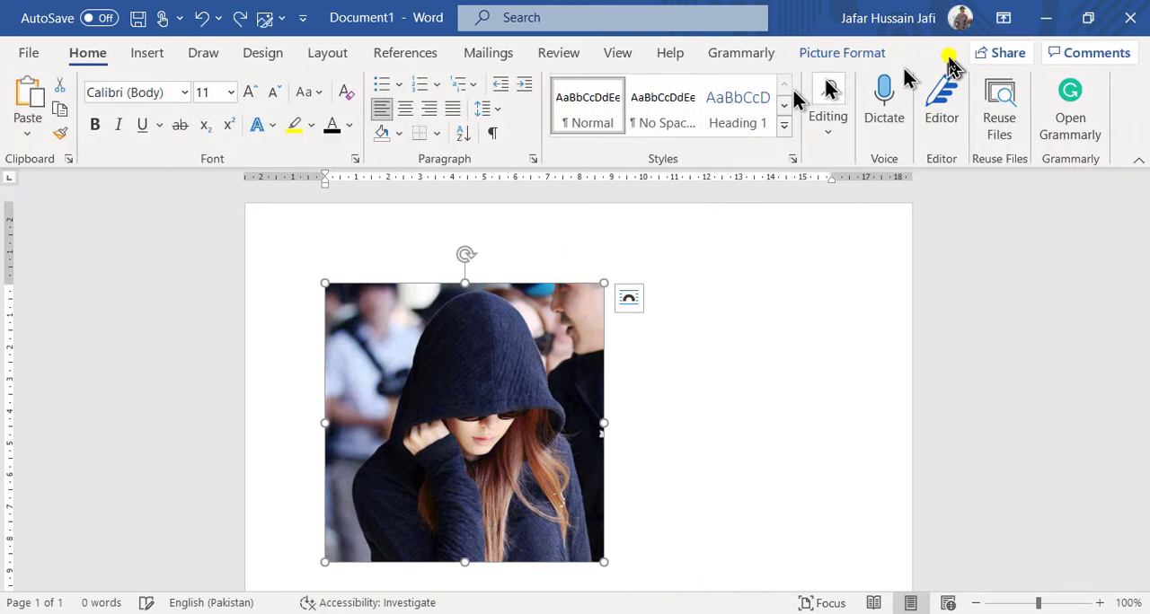
Convert the picture to the SmartArt layout of square picture blocks with a title line above each picture.
click(844, 53)
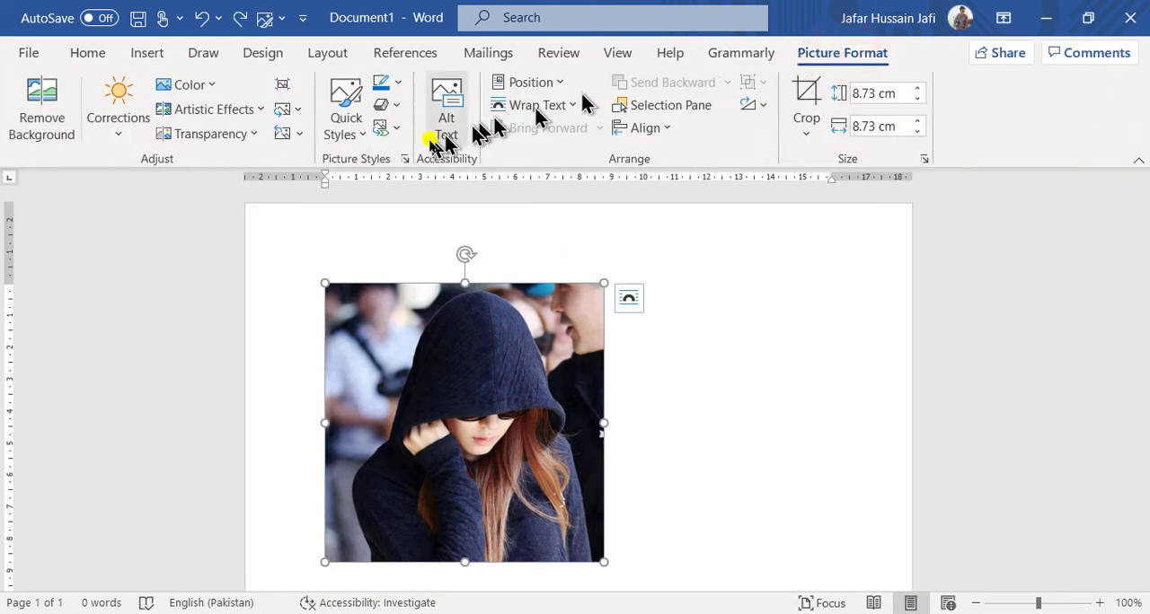
click(384, 130)
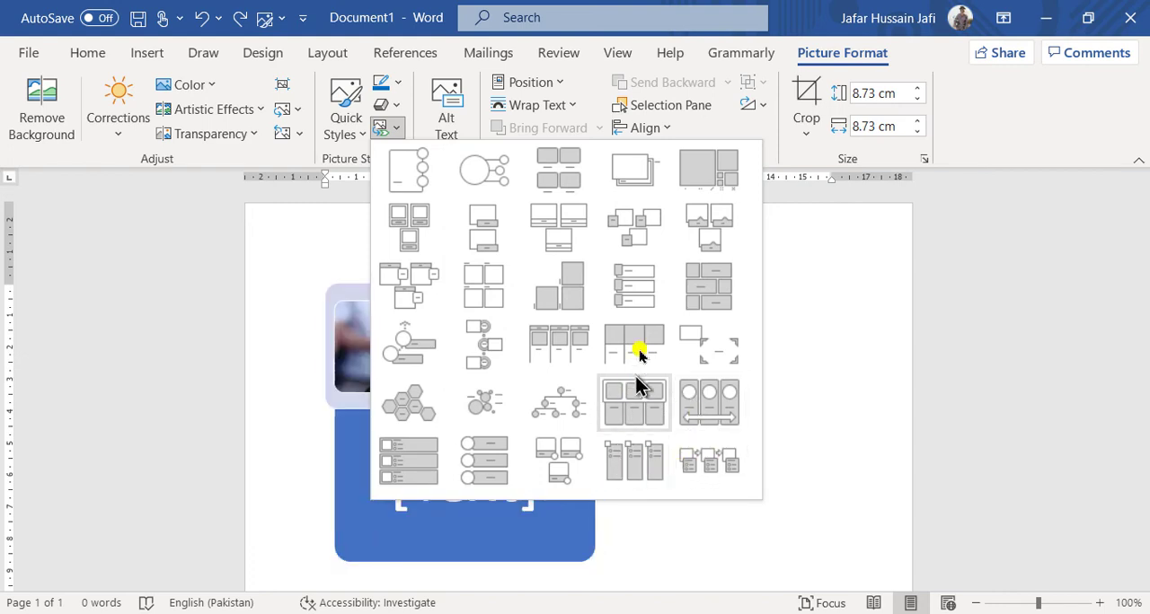
click(486, 302)
Replace the title placeholder above the picture with "TEACH ME" and the author's first name in capitals, and select that text.
click(434, 322)
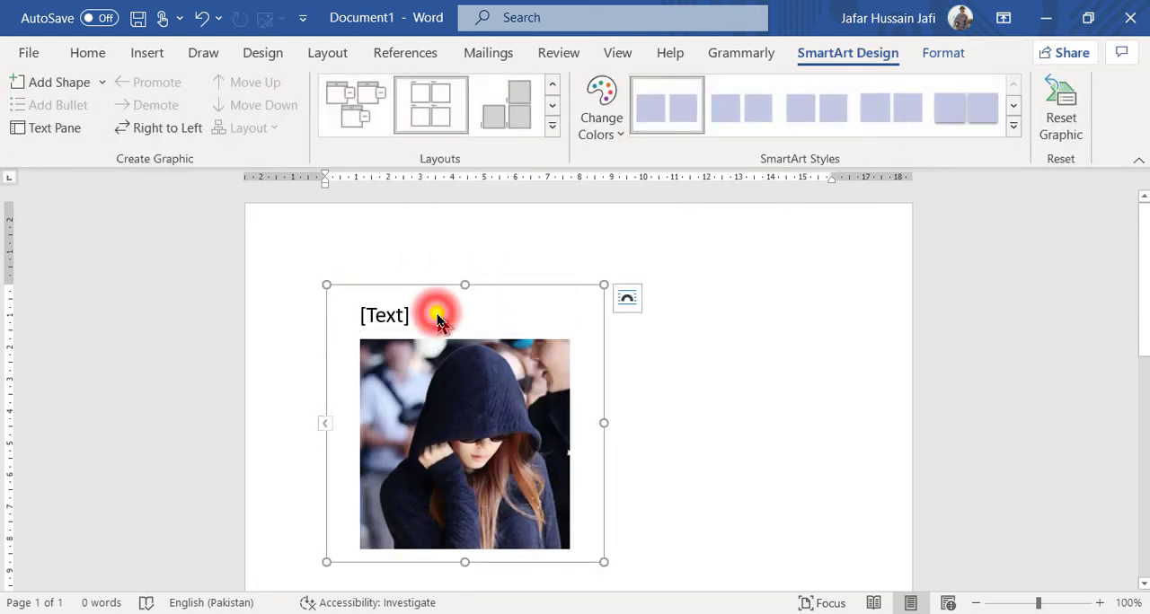
click(380, 319)
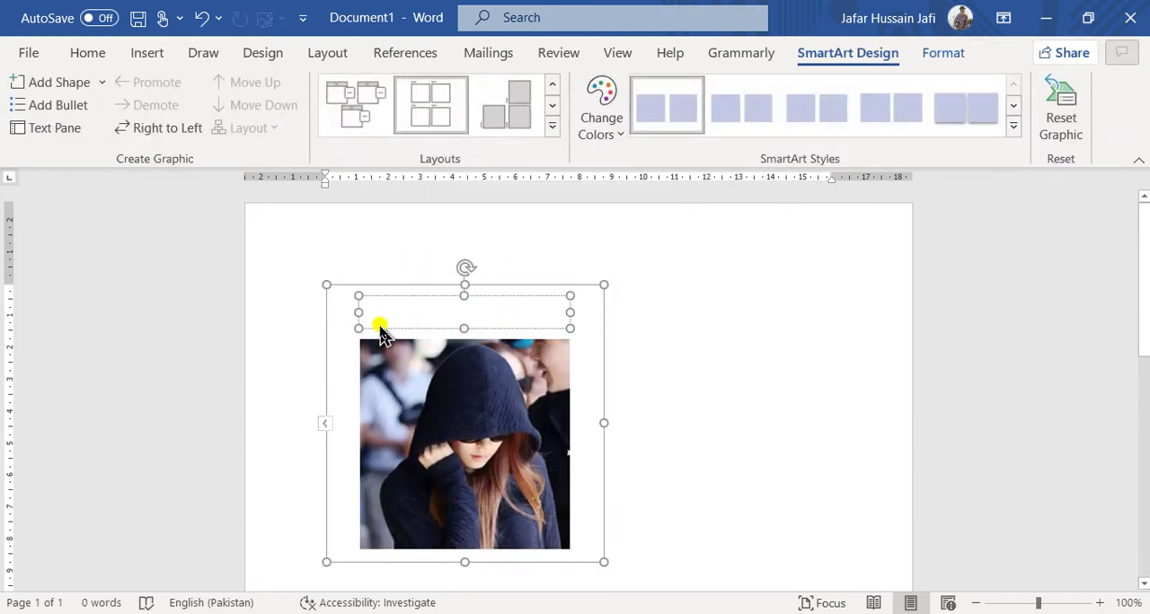
text(TEACH ME JAFAR)
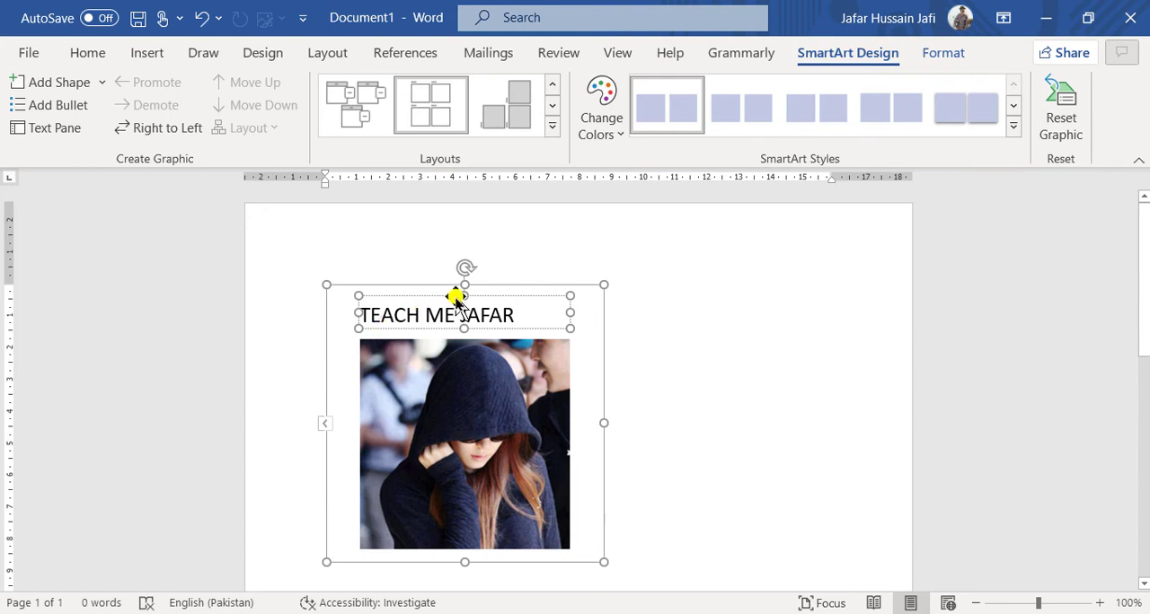
key(ctrl+a)
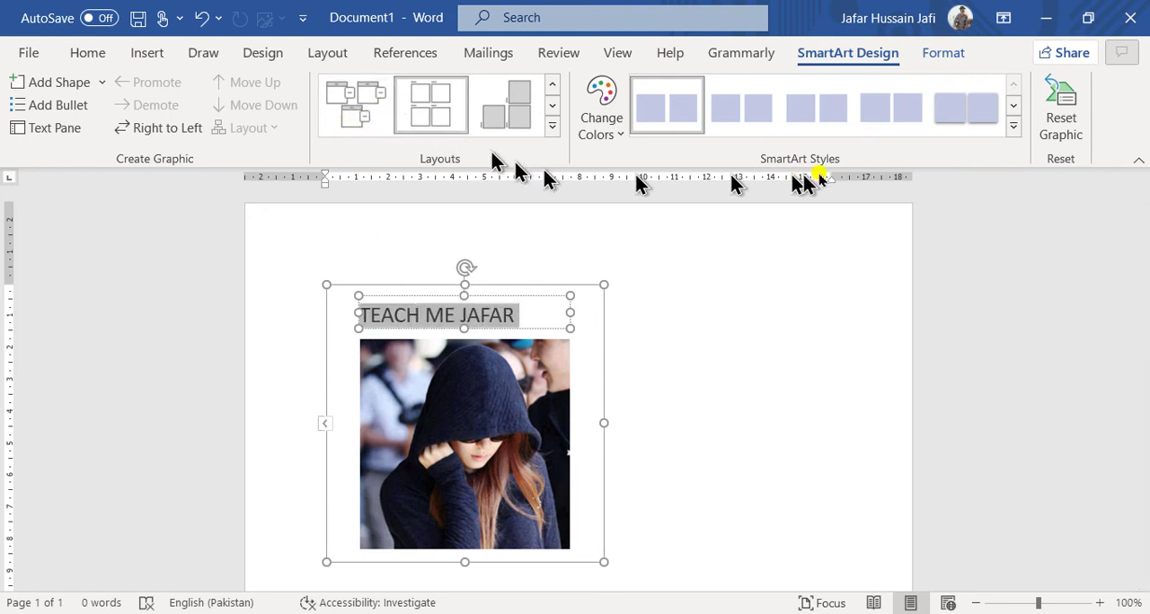
click(1012, 130)
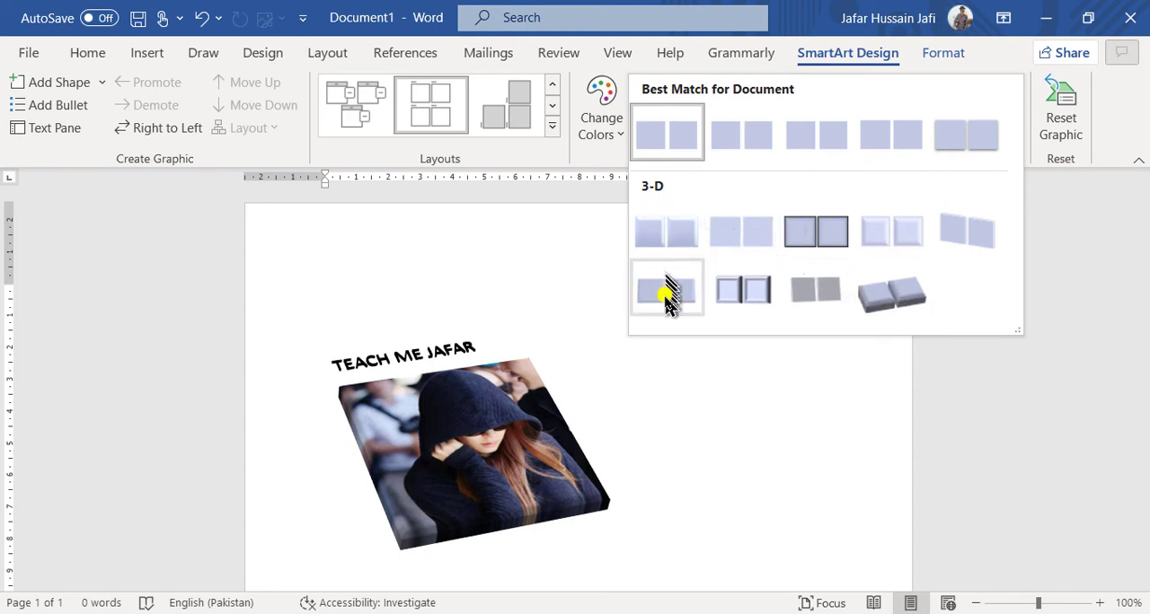
click(718, 398)
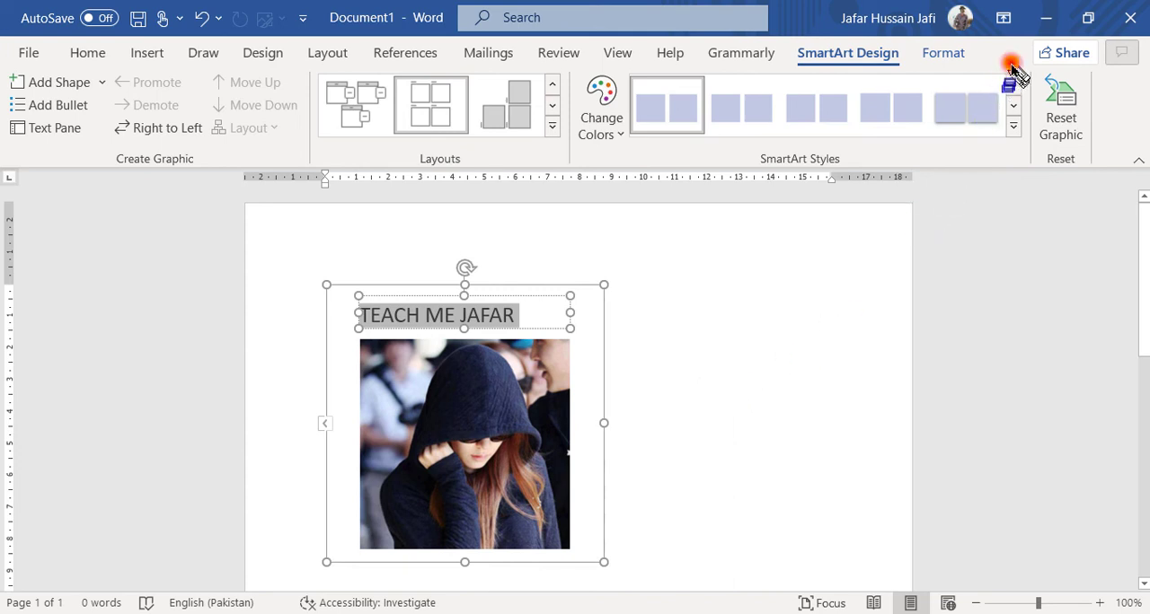
mouse_move(1010, 64)
mouse_down()
mouse_move(1111, 121)
mouse_move(1114, 180)
mouse_up()
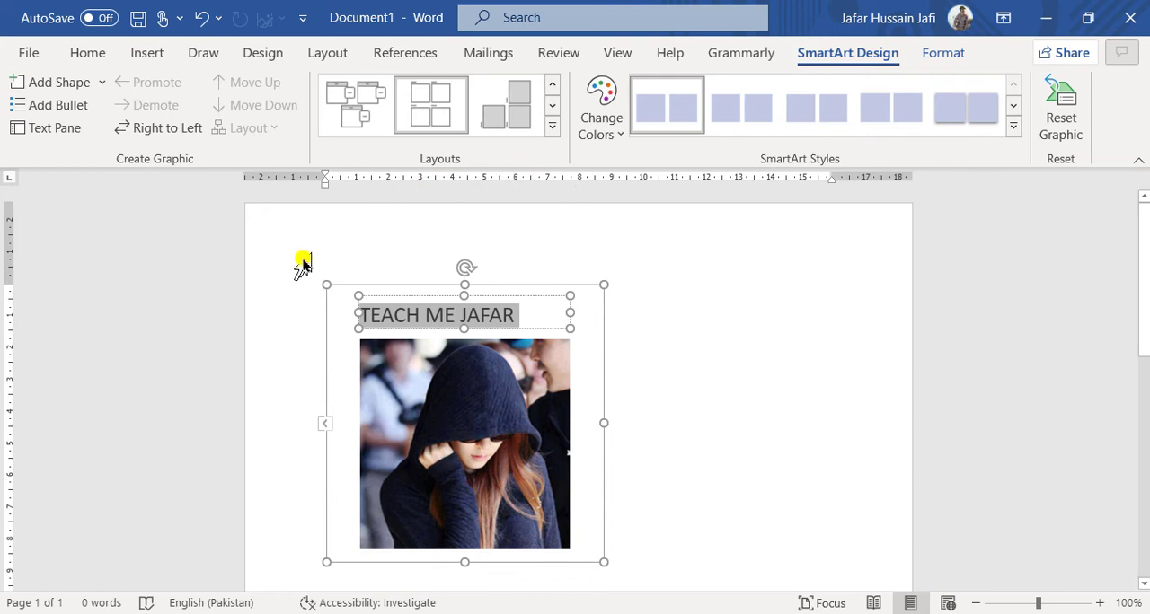
mouse_move(292, 261)
mouse_down()
mouse_move(575, 552)
mouse_move(665, 592)
mouse_move(632, 585)
mouse_up()
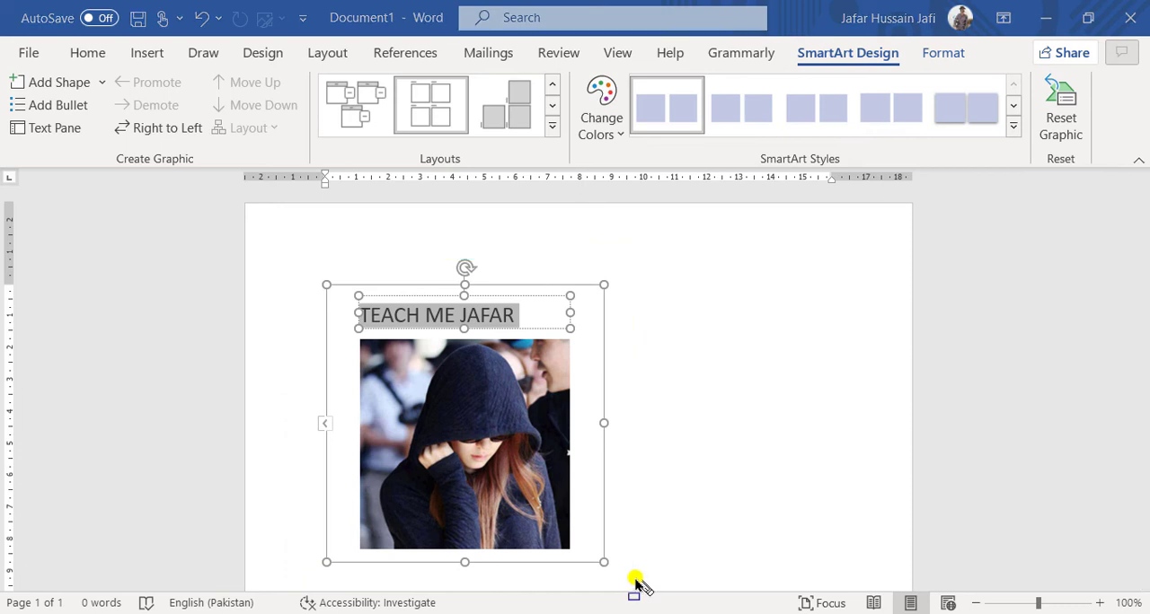
Change the SmartArt colors to the grey-and-gold variation in the Colorful group.
click(601, 116)
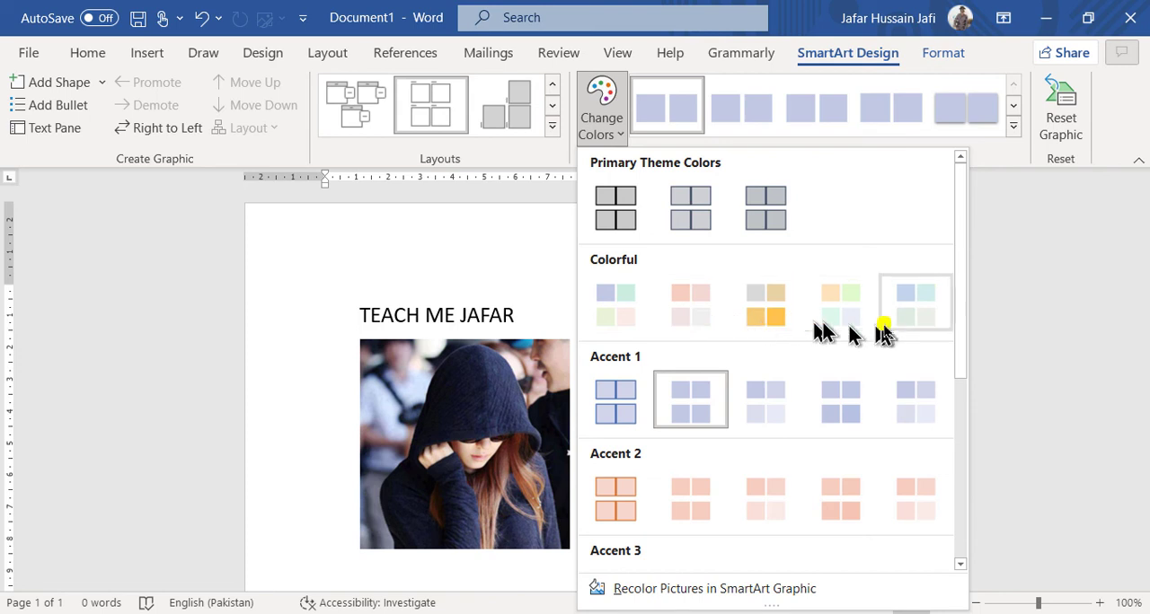
scroll(683, 463, down, 3)
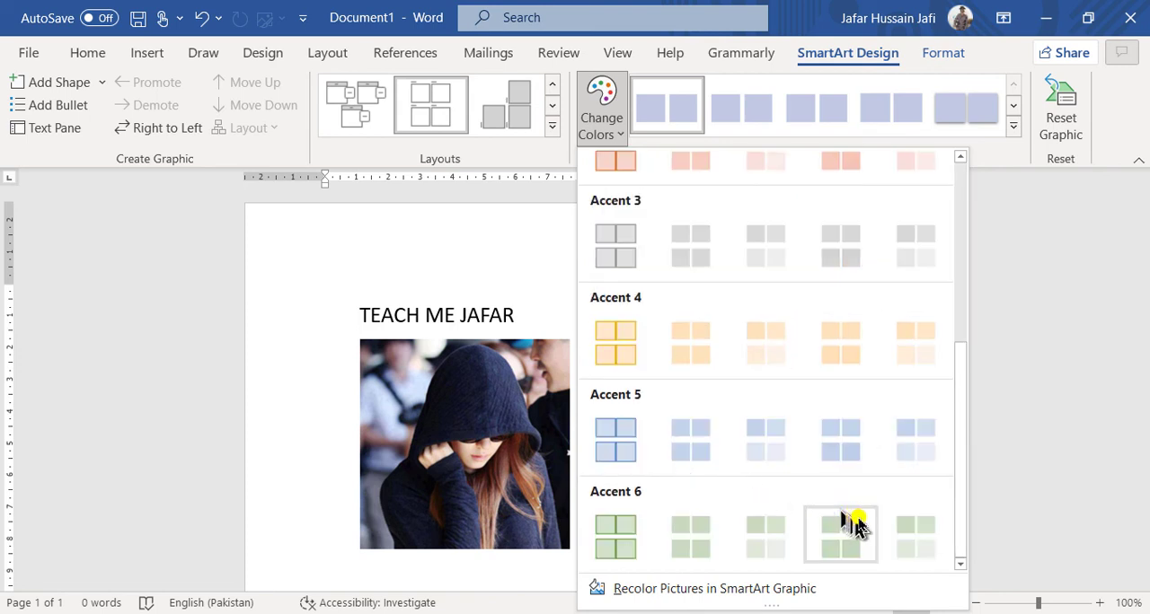
scroll(851, 494, up, 3)
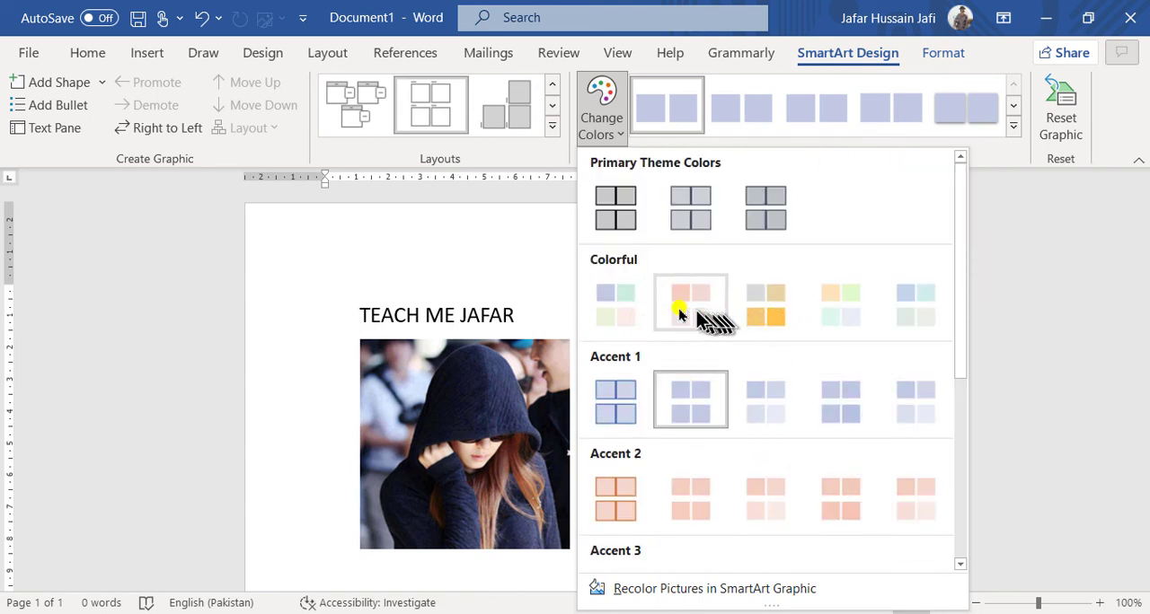
click(764, 307)
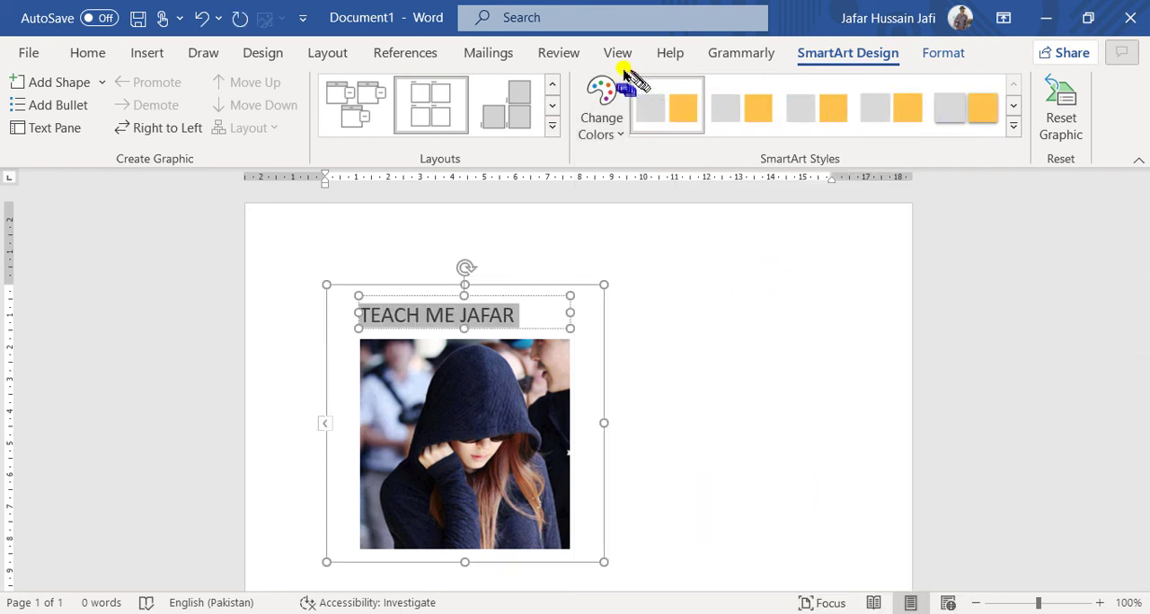
Apply the 3-D SmartArt style that tilts the blocks back as thick slabs, and deselect the graphic.
mouse_move(621, 65)
mouse_down()
mouse_move(868, 90)
mouse_move(995, 146)
mouse_move(1026, 175)
mouse_up()
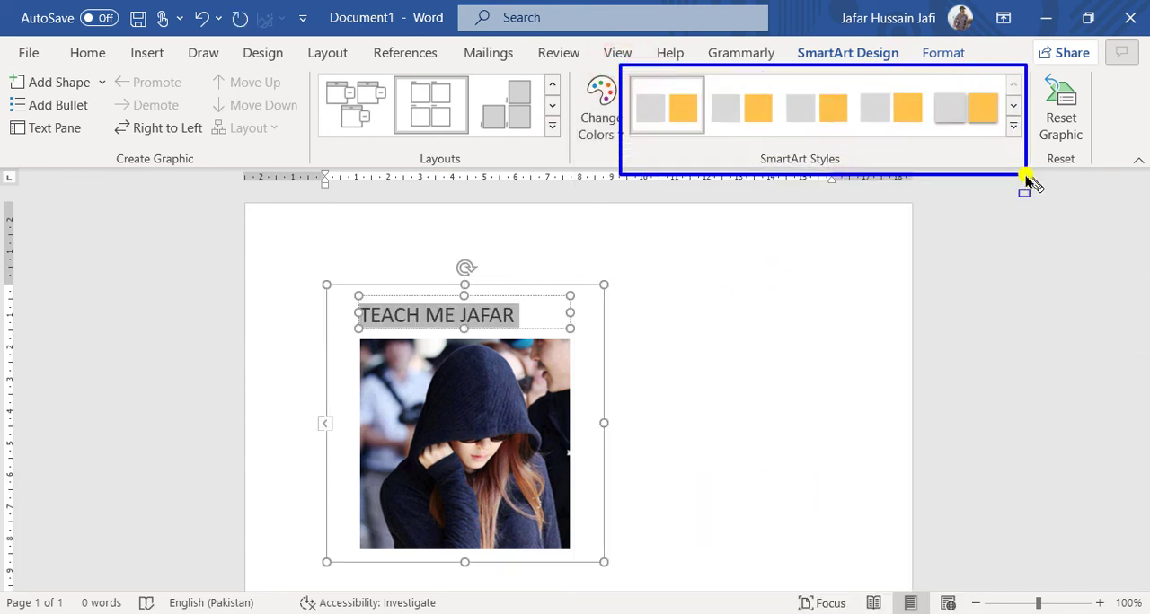
click(1013, 126)
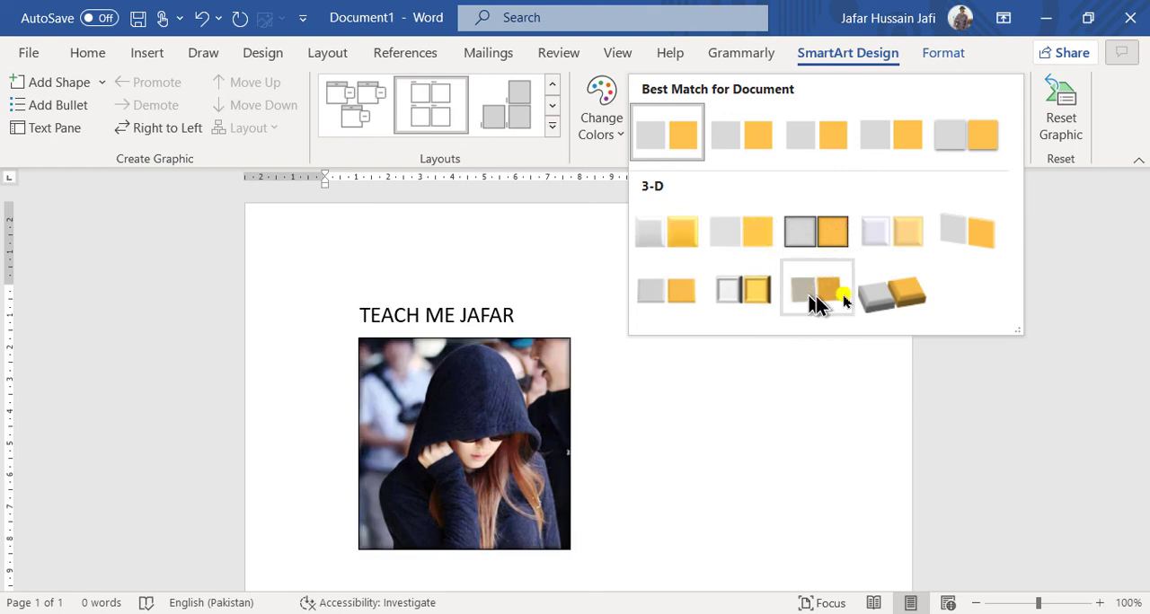
click(895, 299)
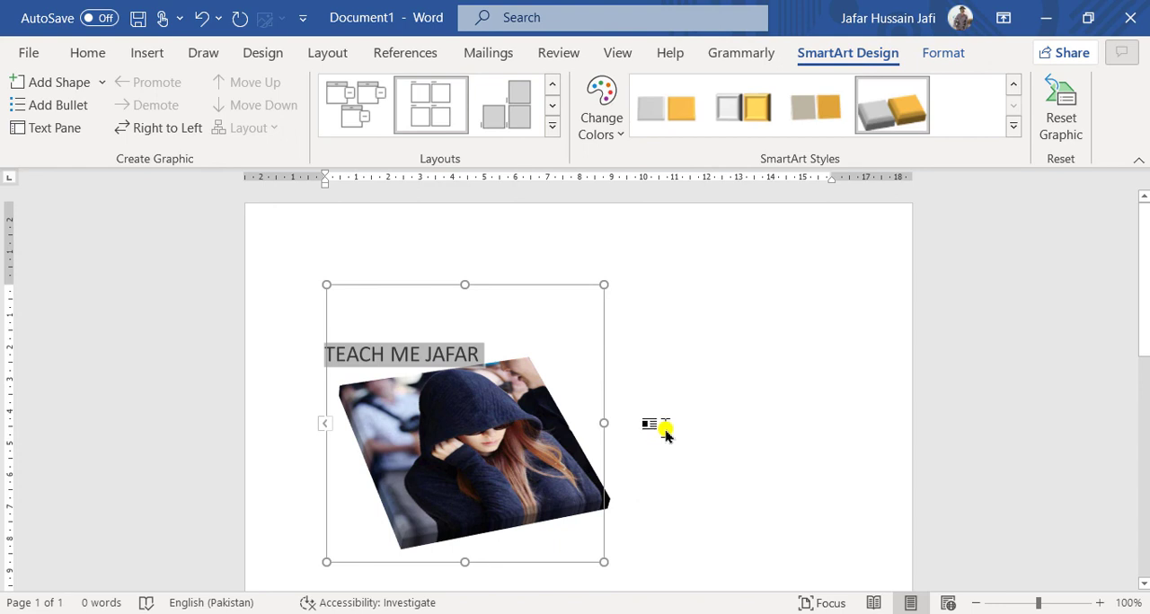
click(715, 344)
Try to crop the picture inside the SmartArt graphic to the Rectangle: Folded Corner shape.
click(548, 463)
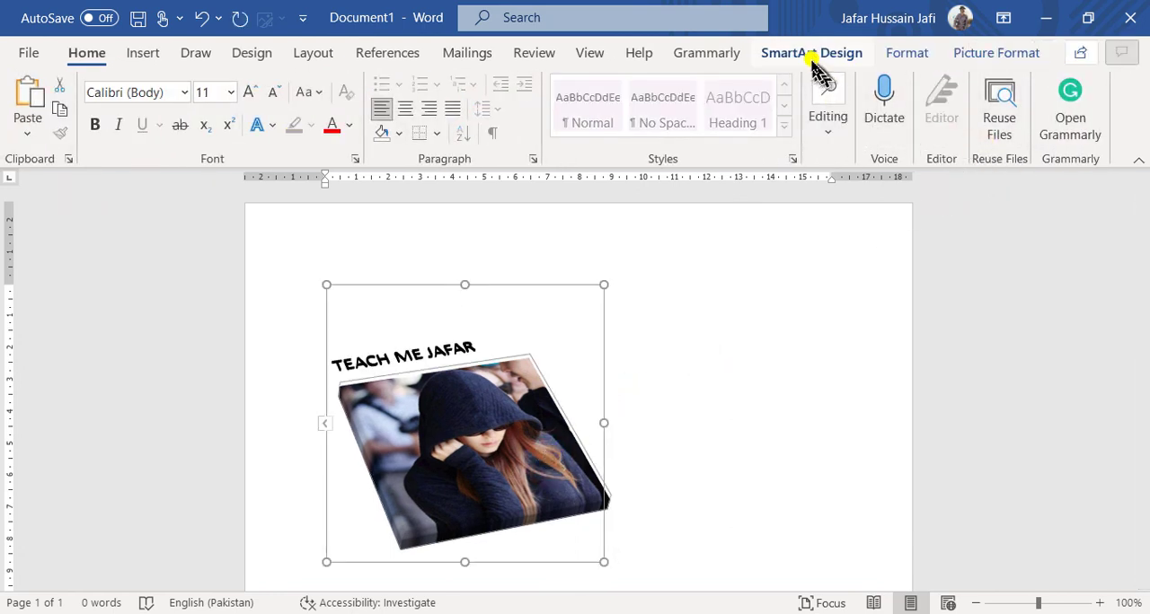
click(975, 54)
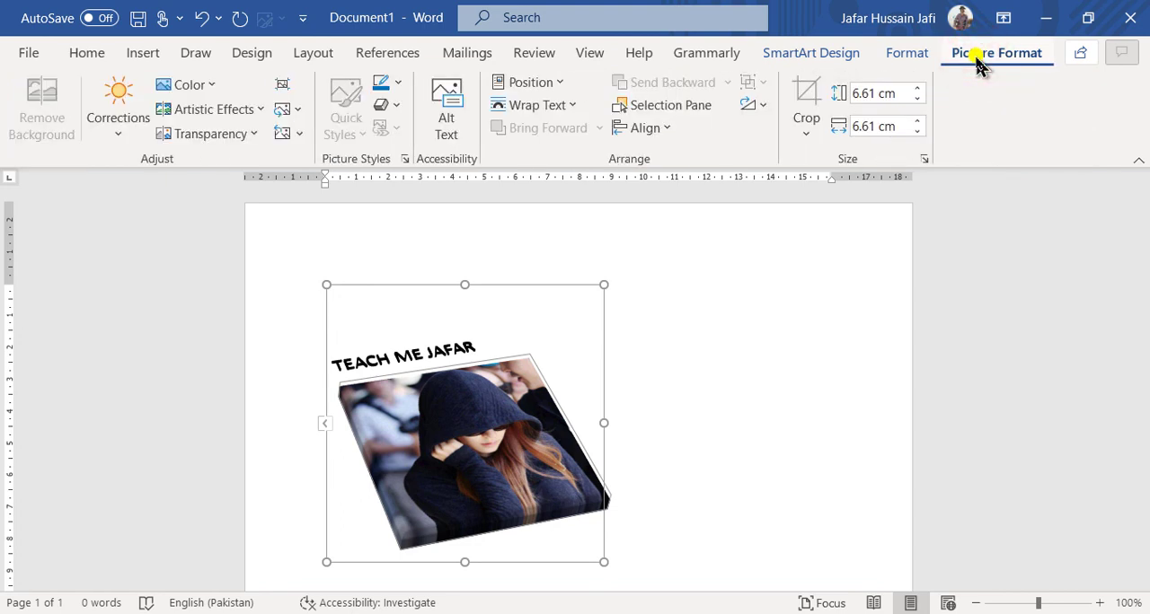
click(800, 135)
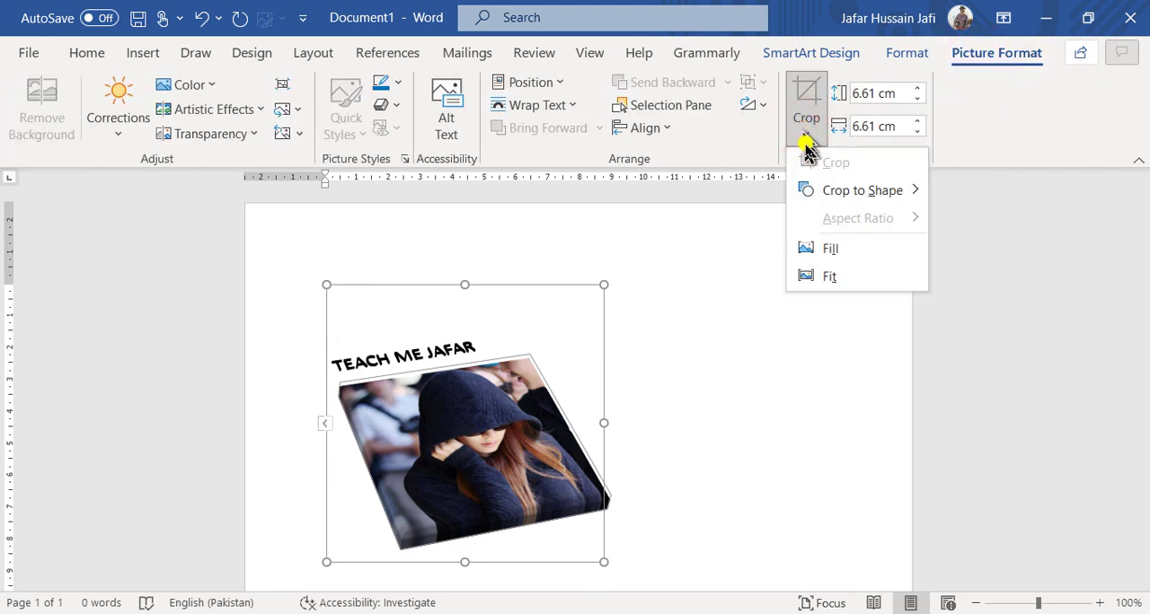
click(828, 203)
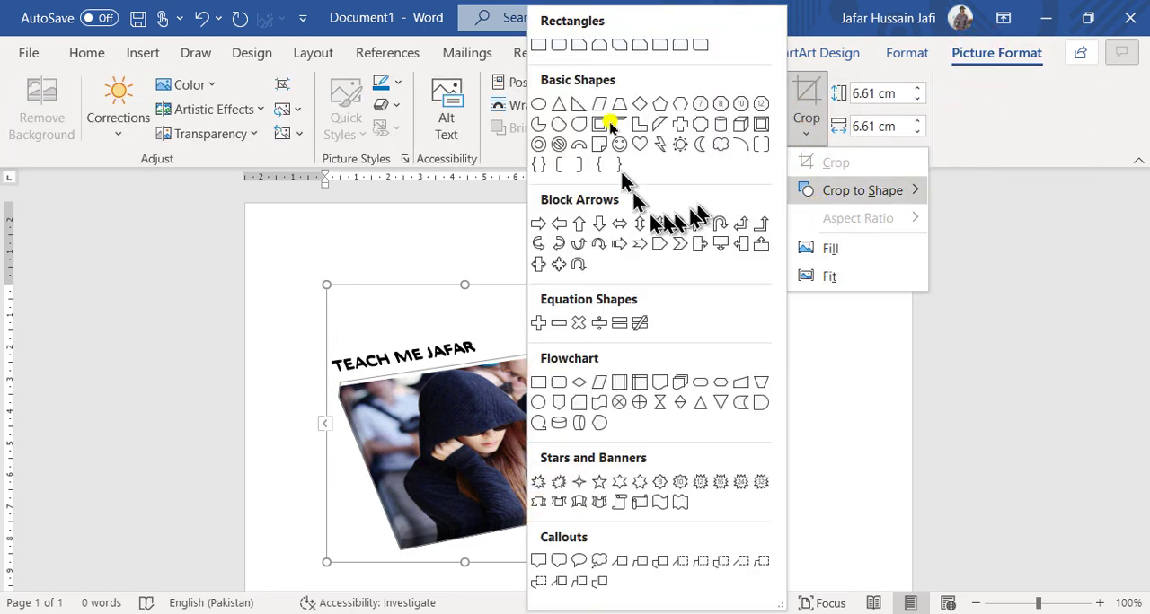
click(599, 146)
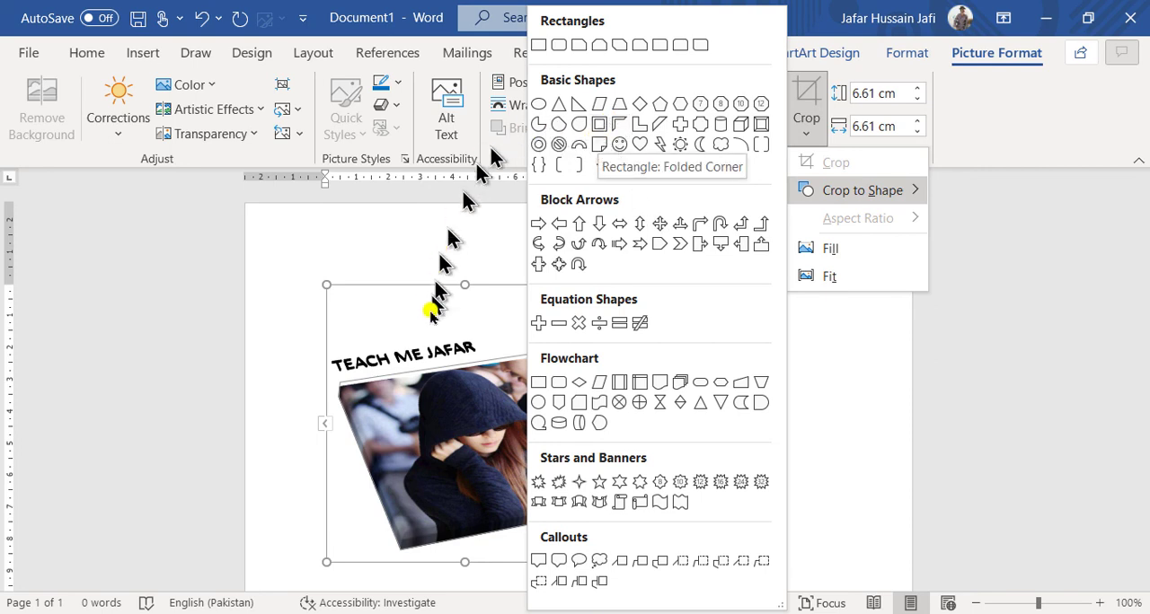
Undo the SmartArt styling, title text and layout conversion back to the plain square picture.
key(ctrl+z)
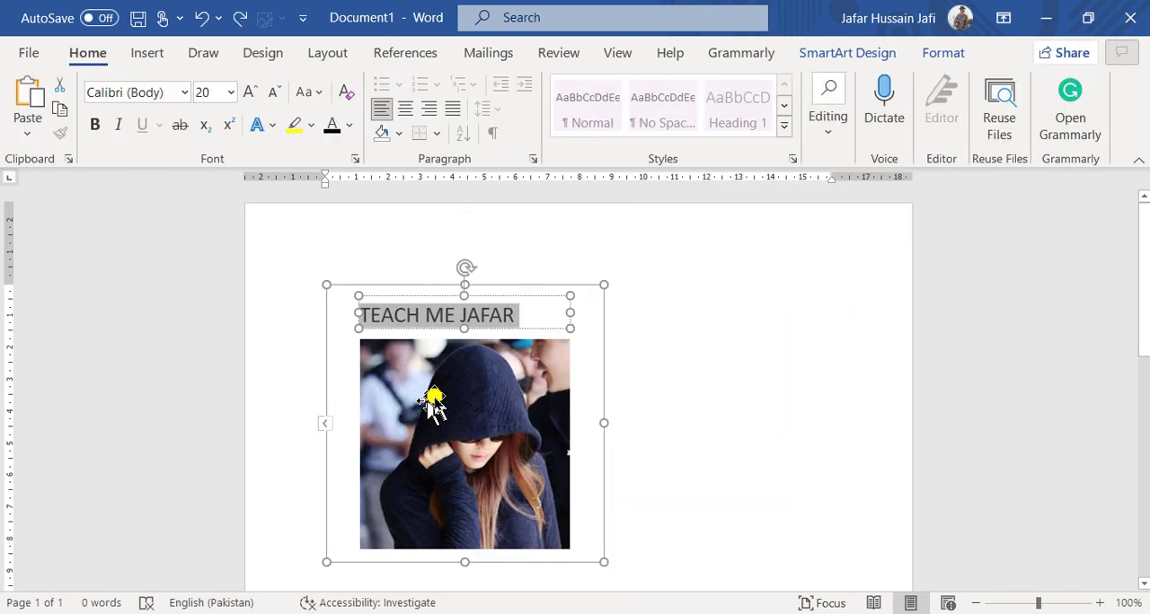
key(Delete)
key(ctrl+z)
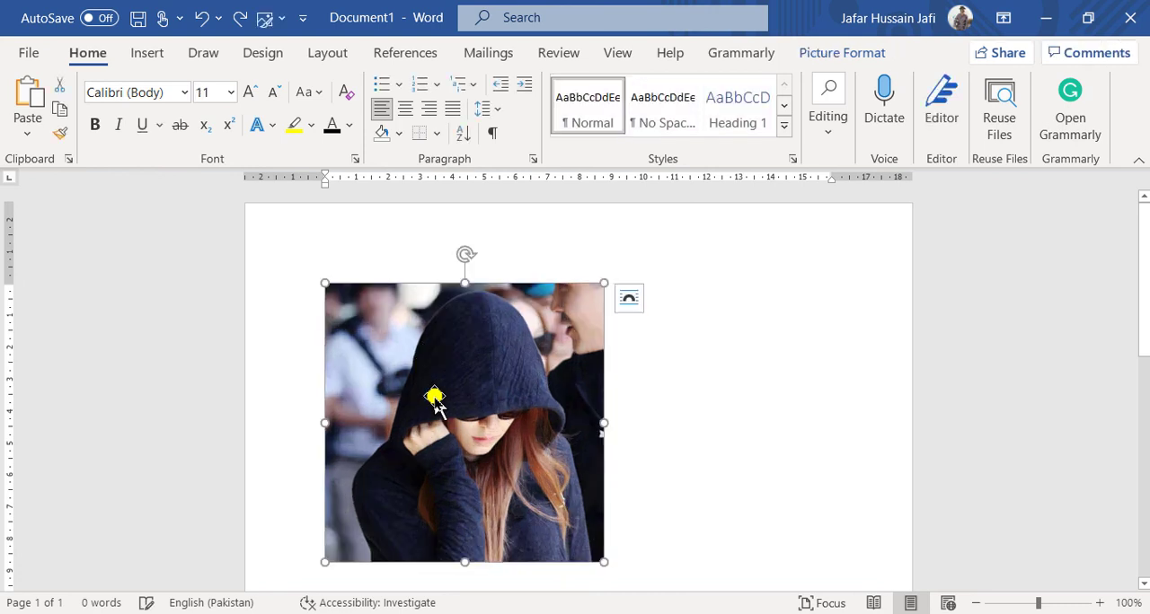
Open the choice of SmartArt picture layouts for the selected picture.
click(811, 49)
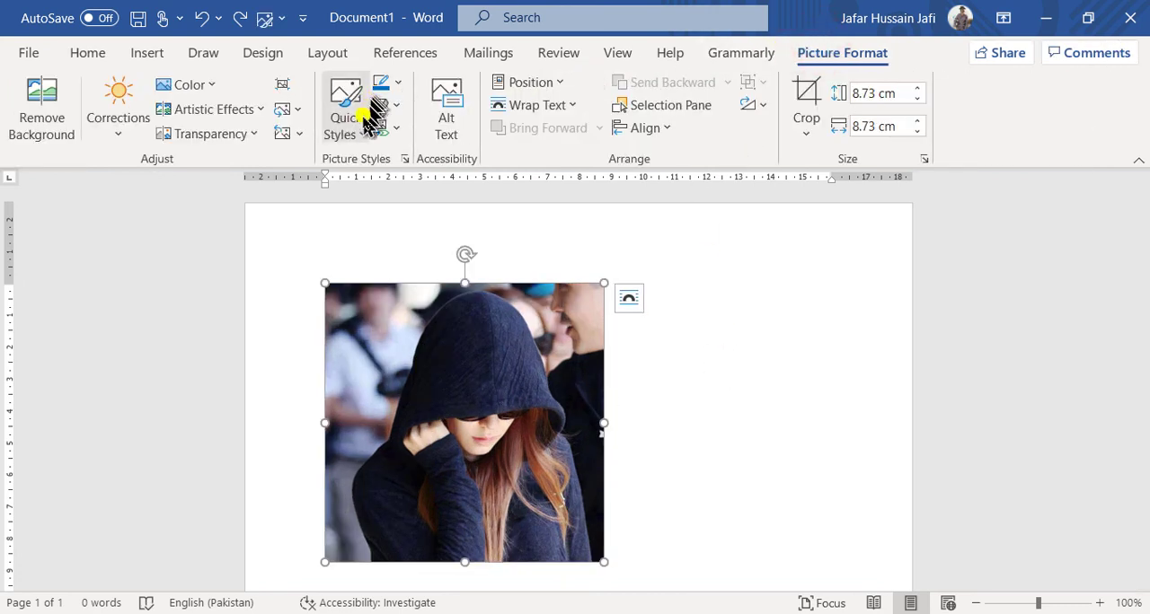
click(393, 130)
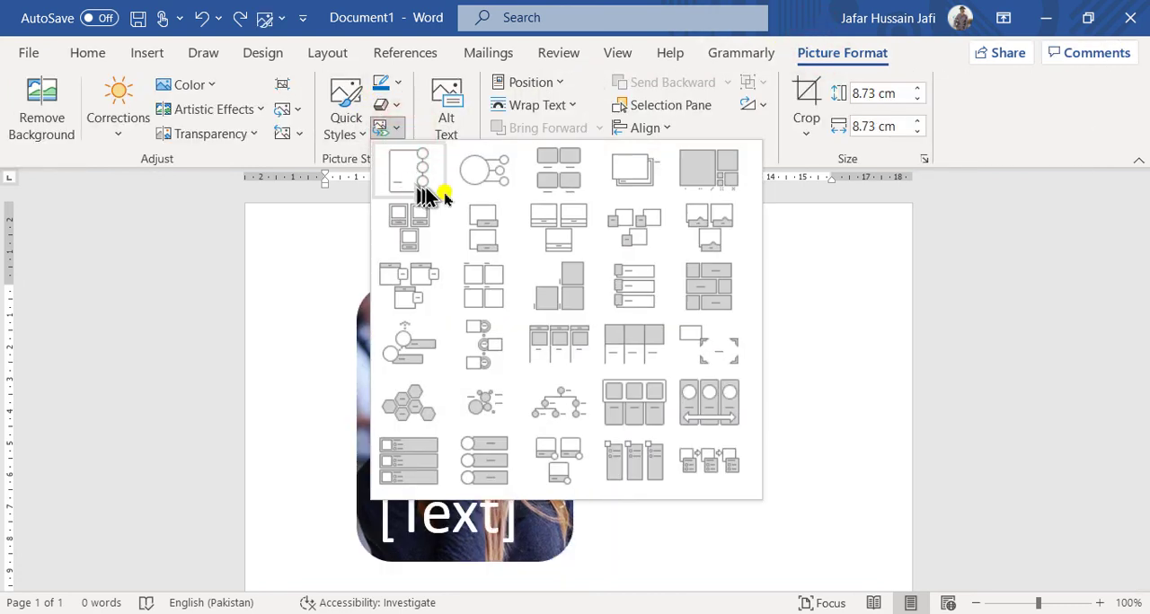